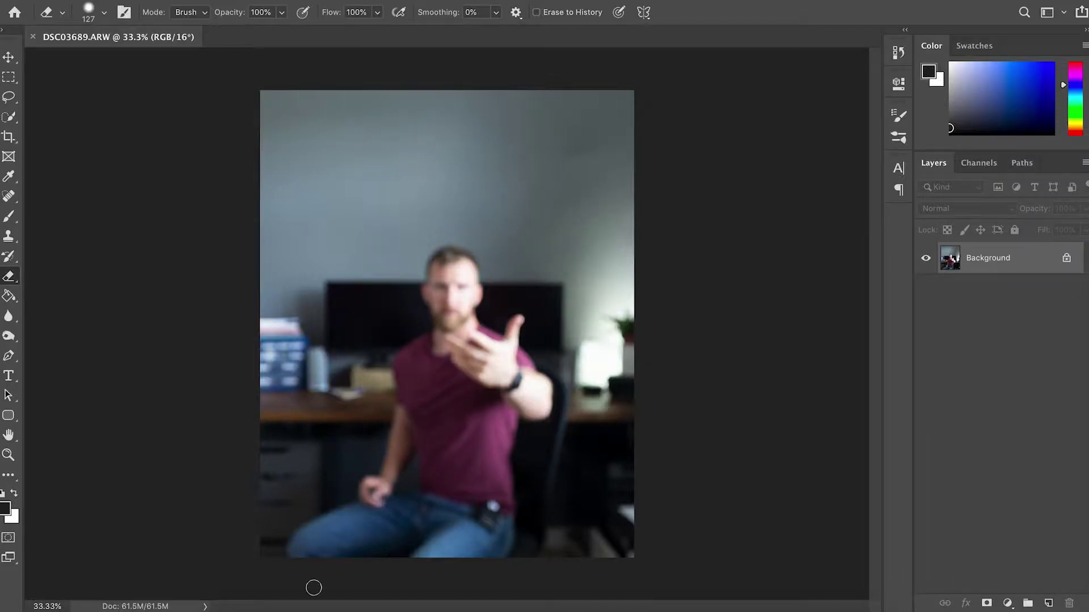
Switch to Lightroom Classic and open the microphone close-up DSC03715.ARW for editing in Adobe Photoshop CC 2019
{"action": "left_click", "coordinate": [397, 609]}
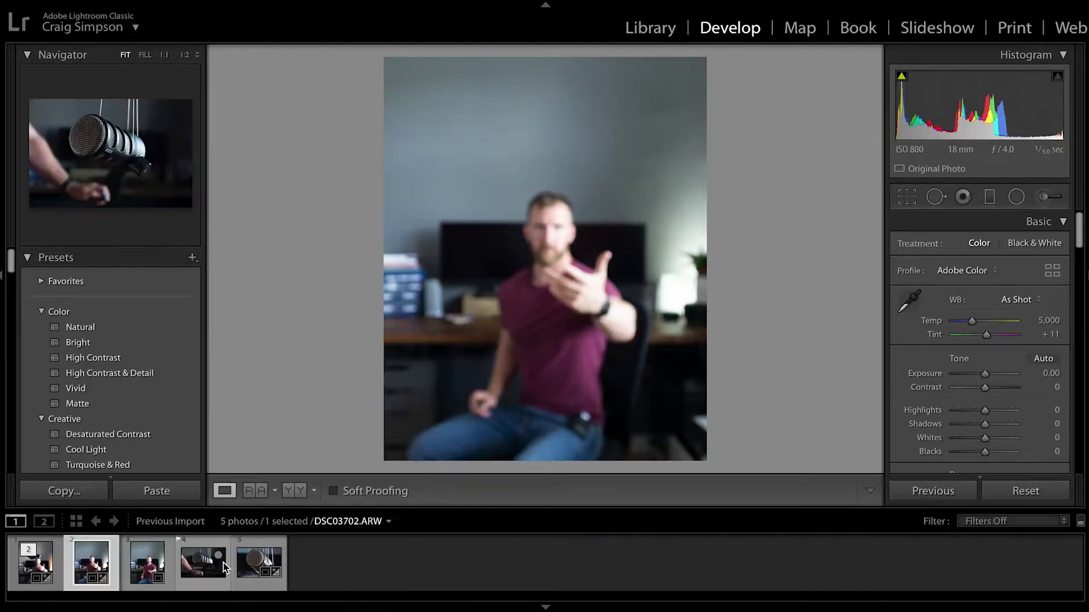
{"action": "left_click", "coordinate": [255, 559]}
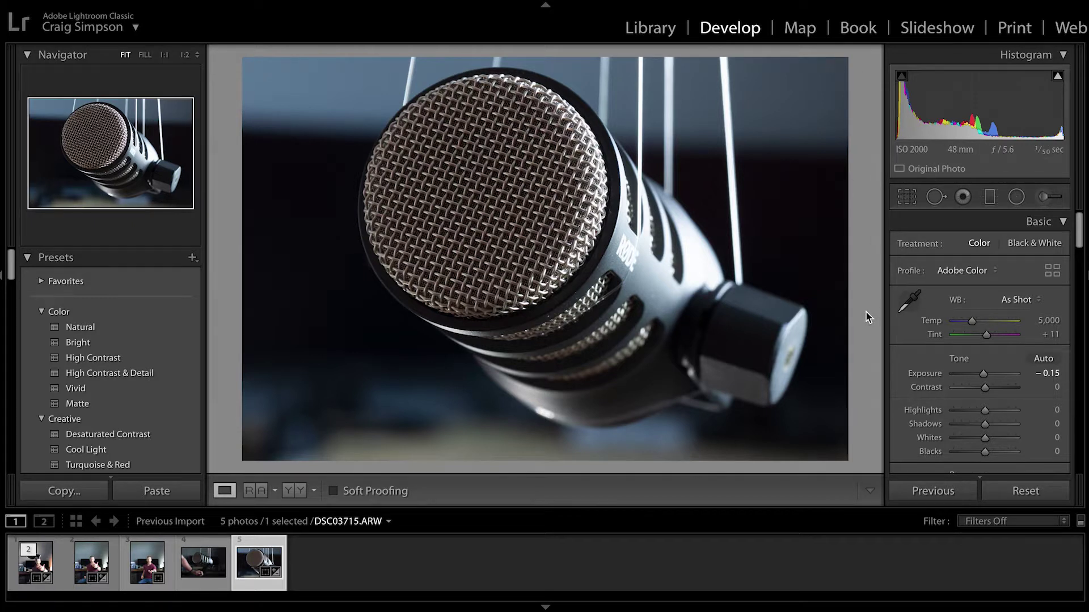
{"action": "right_click", "coordinate": [587, 262]}
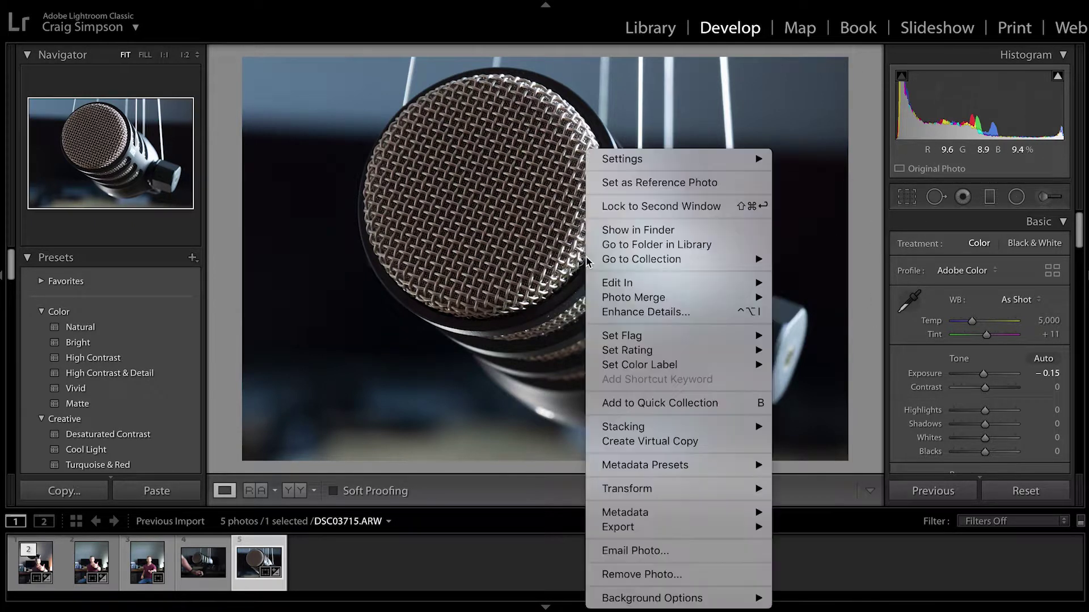
{"action": "mouse_move", "coordinate": [628, 284]}
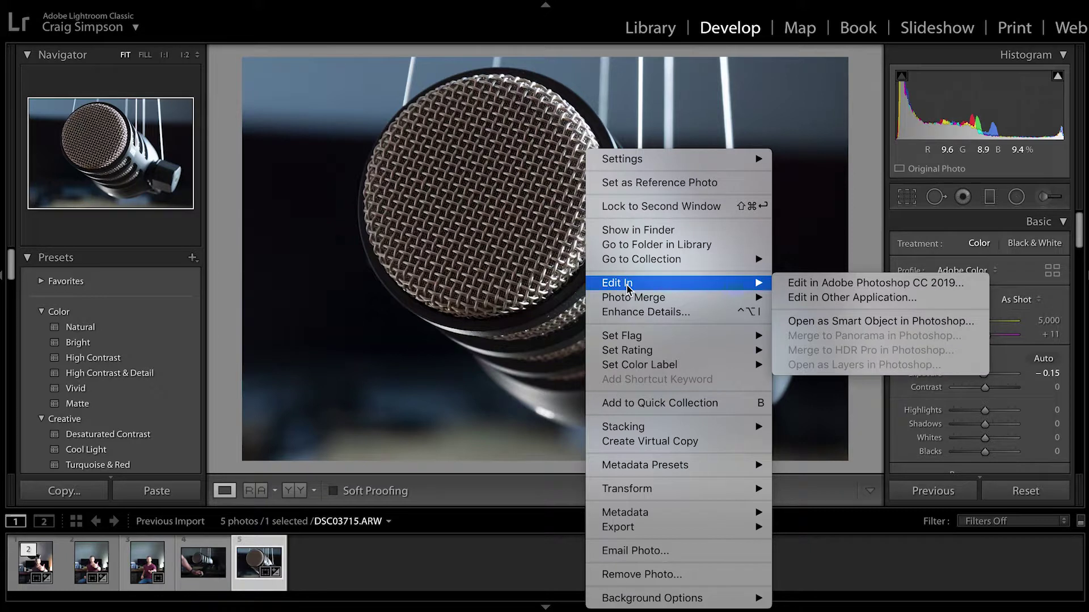
{"action": "left_click", "coordinate": [799, 283]}
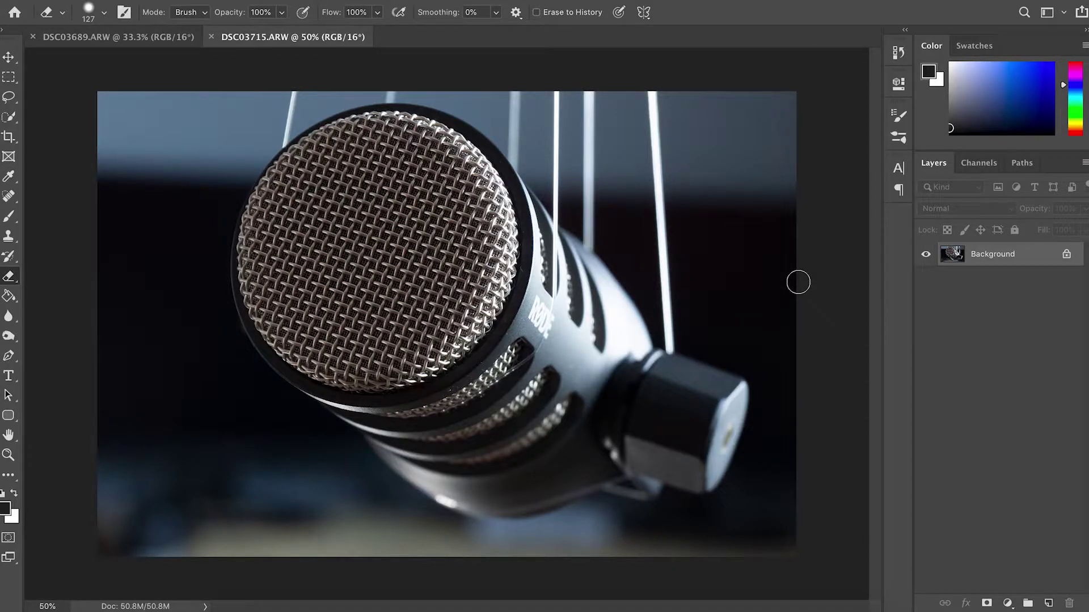
{"action": "left_click", "coordinate": [136, 39]}
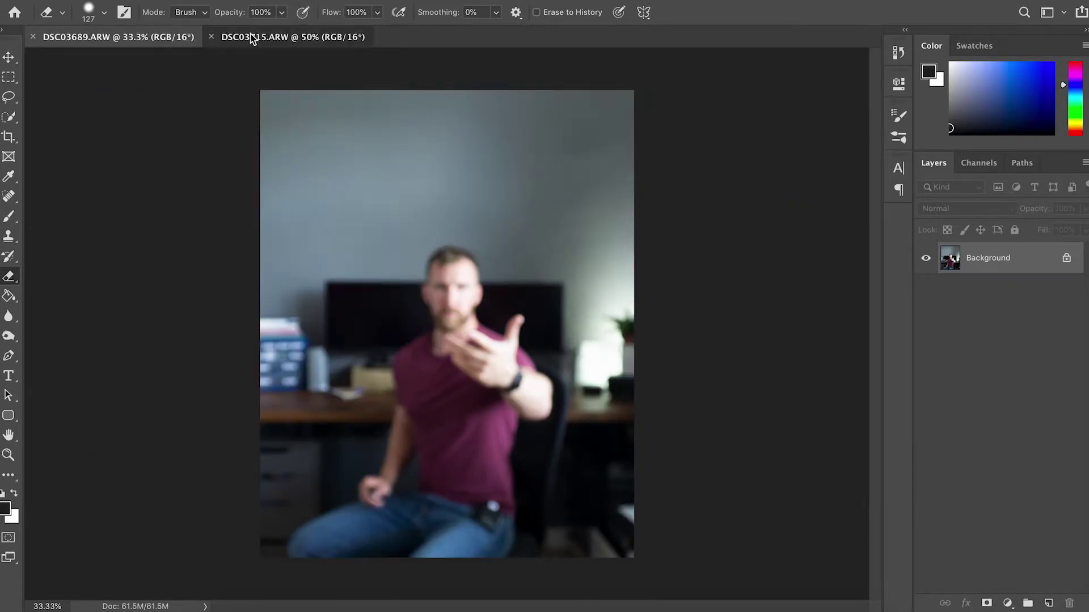
{"action": "left_click", "coordinate": [252, 38]}
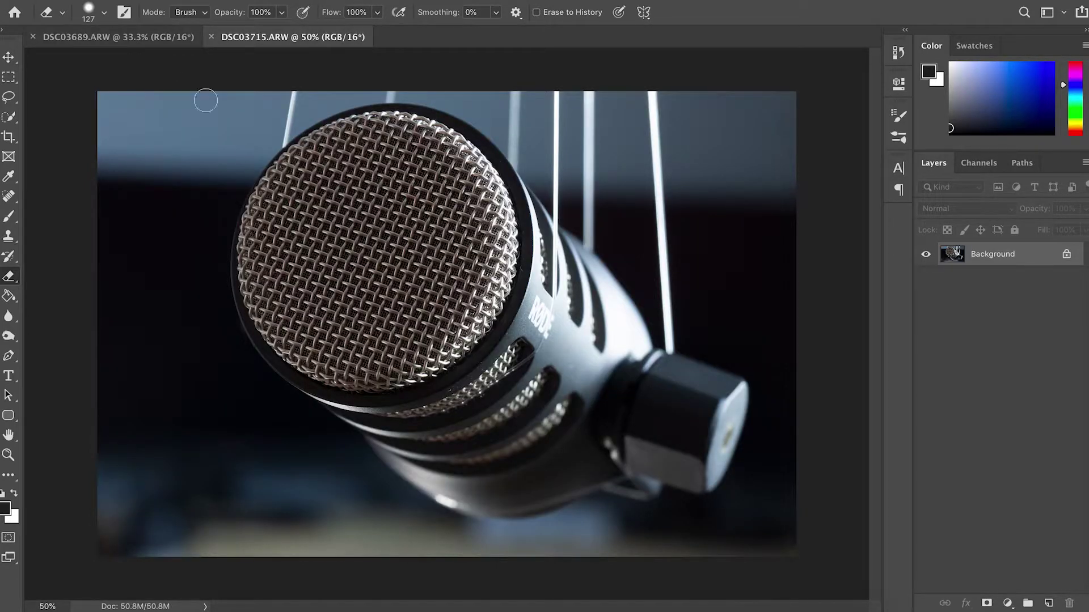
{"action": "key", "text": "ctrl+plus"}
{"action": "key", "text": "ctrl+0"}
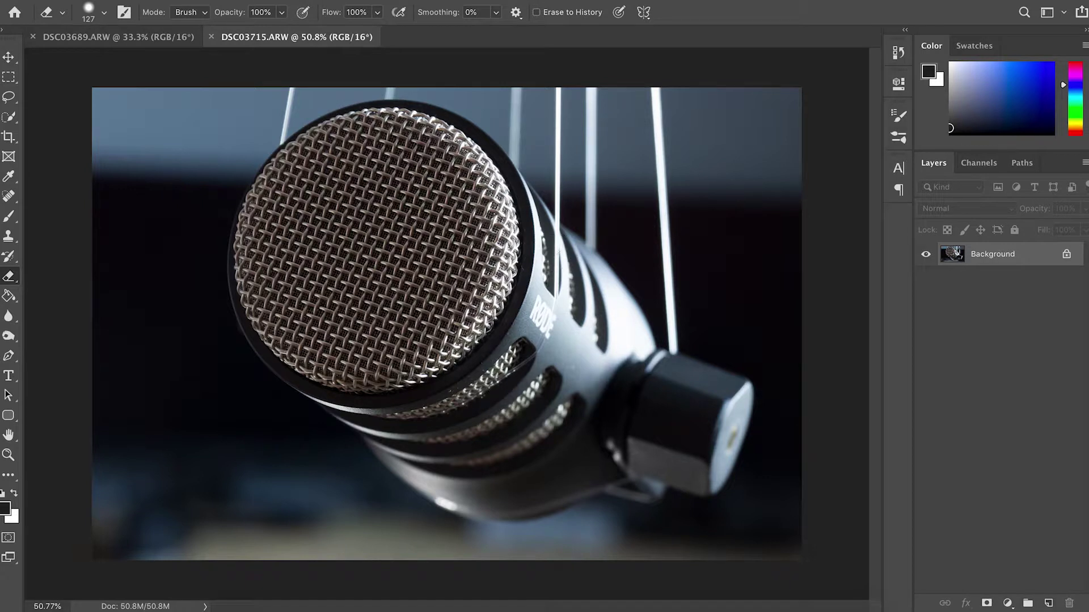
Remove the strings crossing the microphone's body and grille slots with the Clone Stamp
{"action": "left_click", "coordinate": [9, 237]}
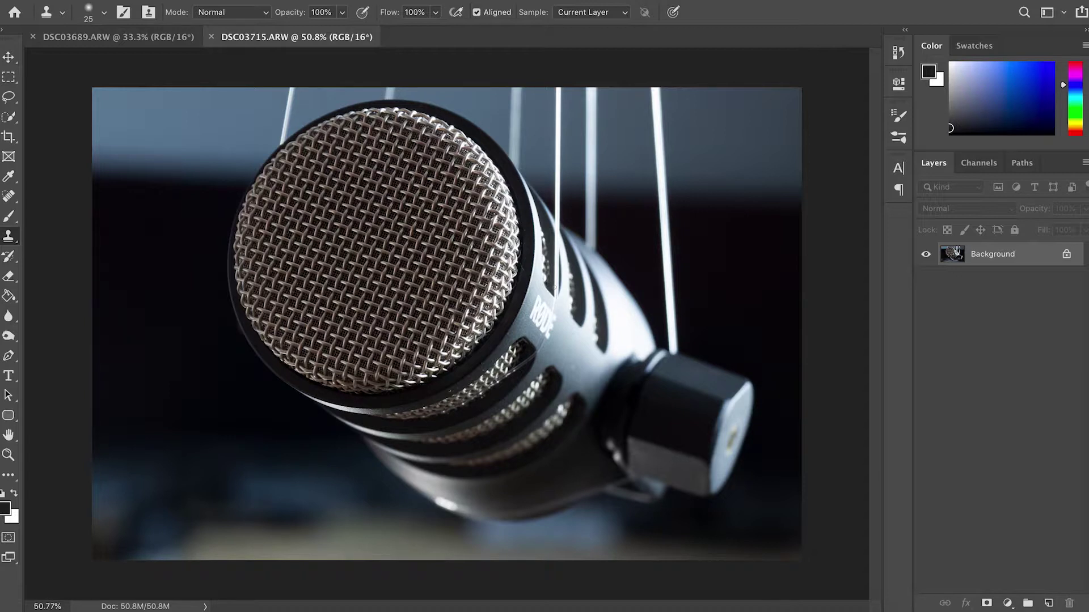
{"action": "scroll", "coordinate": [558, 321], "scroll_direction": "up", "scroll_amount": 3}
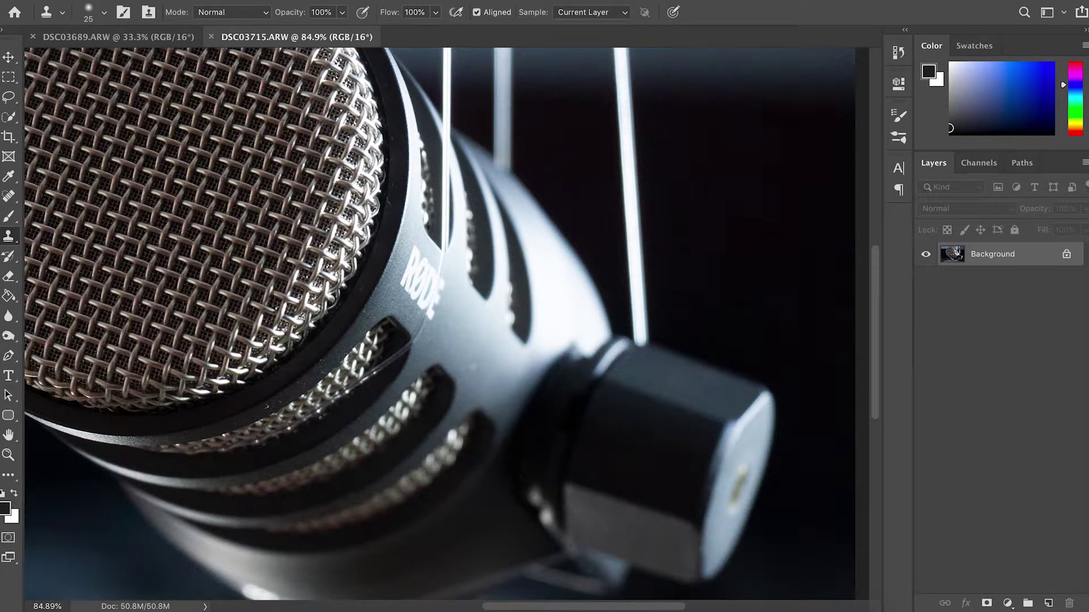
{"action": "scroll", "coordinate": [442, 329], "scroll_direction": "up", "scroll_amount": 3}
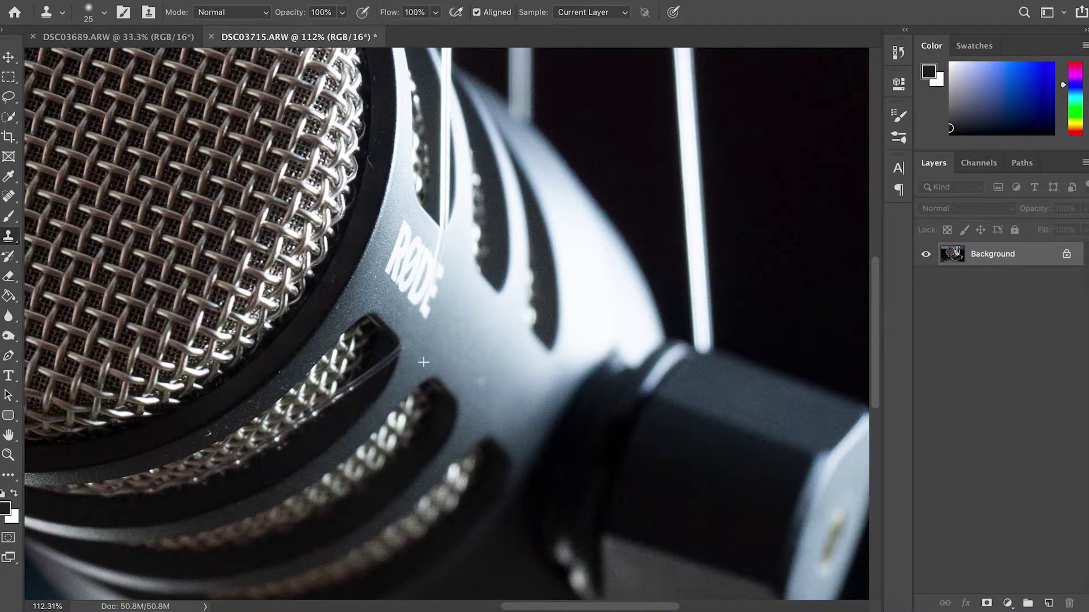
{"action": "left_click_drag", "start_coordinate": [379, 363], "coordinate": [391, 353]}
{"action": "mouse_move", "coordinate": [377, 363]}
{"action": "left_mouse_down"}
{"action": "mouse_move", "coordinate": [386, 362]}
{"action": "mouse_move", "coordinate": [260, 447]}
{"action": "mouse_move", "coordinate": [326, 378]}
{"action": "mouse_move", "coordinate": [252, 444]}
{"action": "mouse_move", "coordinate": [275, 432]}
{"action": "mouse_move", "coordinate": [216, 464]}
{"action": "left_mouse_up"}
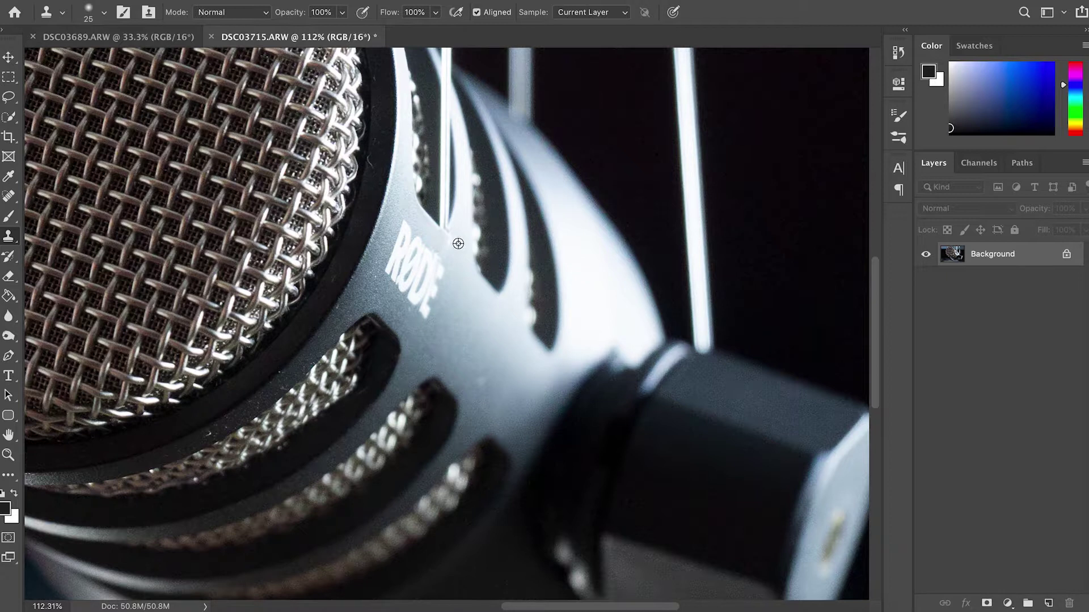
{"action": "scroll", "coordinate": [449, 233], "scroll_direction": "up", "scroll_amount": 3}
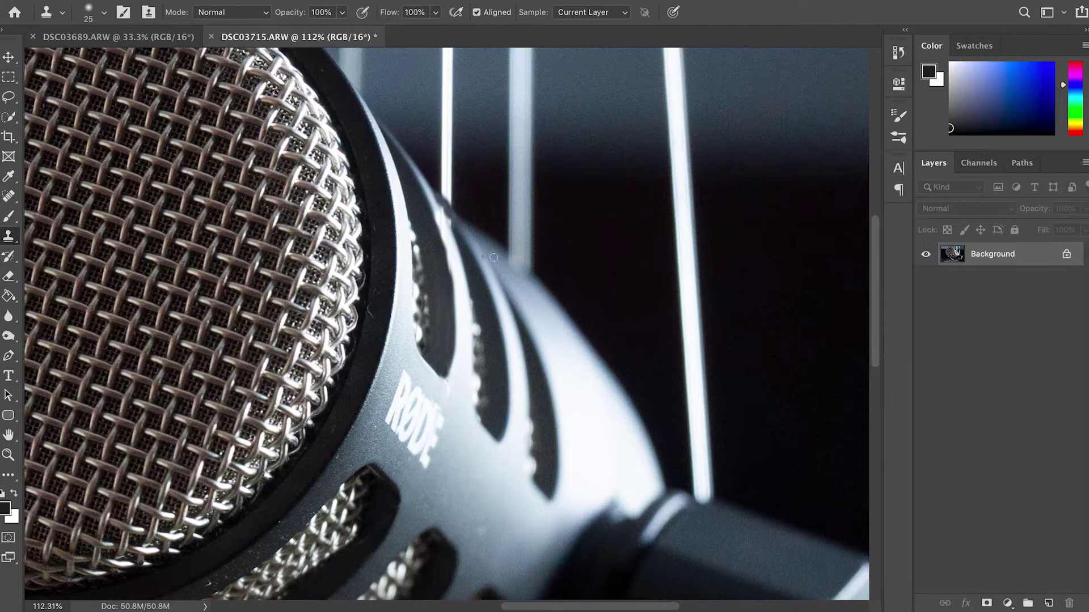
{"action": "scroll", "coordinate": [524, 256], "scroll_direction": "down", "scroll_amount": 6}
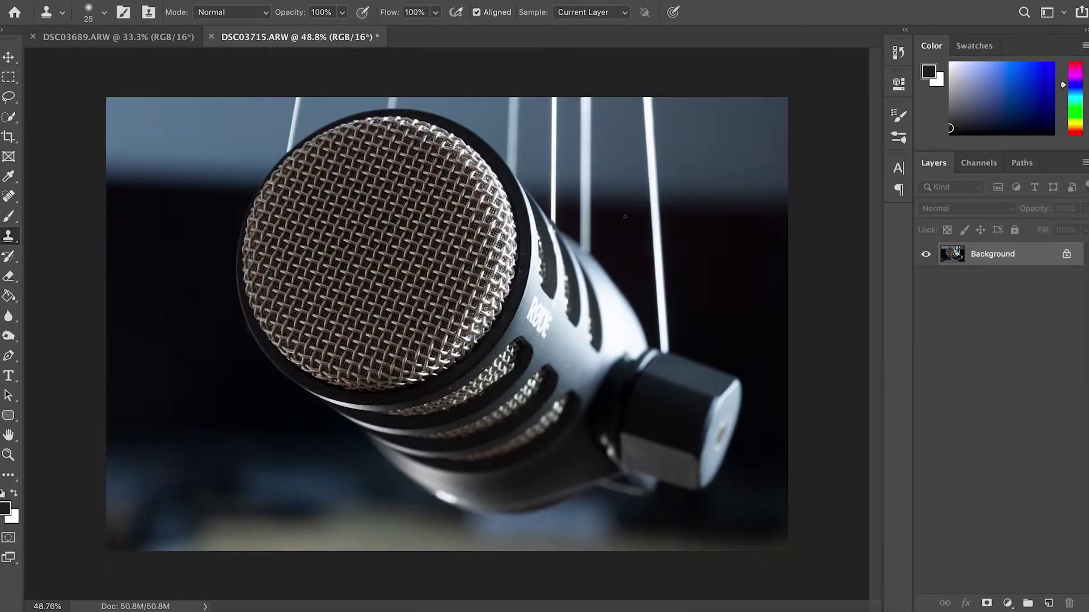
Select the whole microphone image and paste a copy of it as a new layer in DSC03689.ARW
{"action": "left_click", "coordinate": [952, 265], "text": "ctrl"}
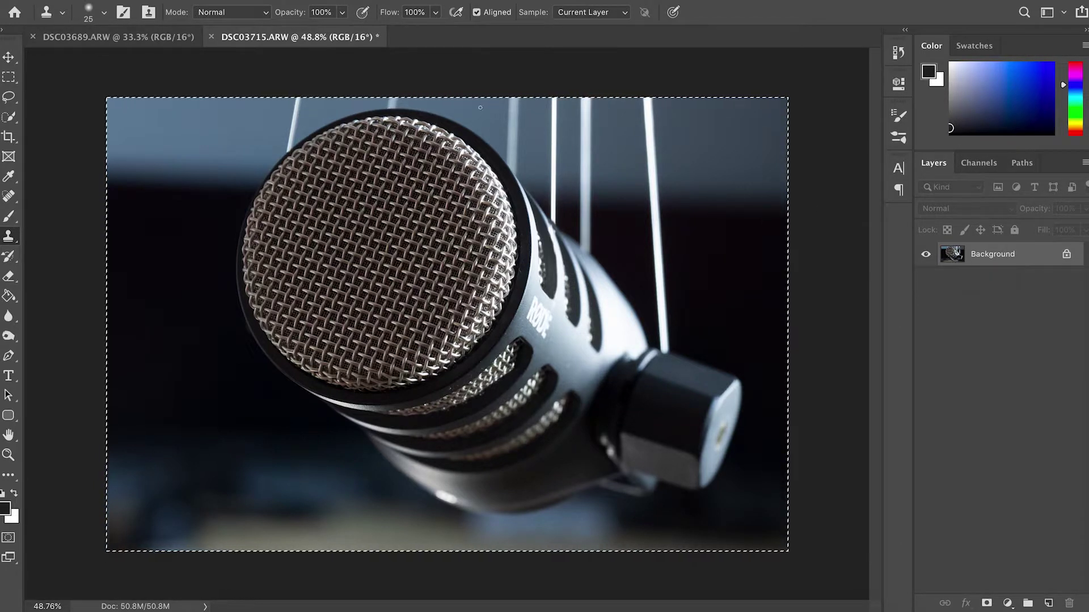
{"action": "left_click", "coordinate": [132, 41]}
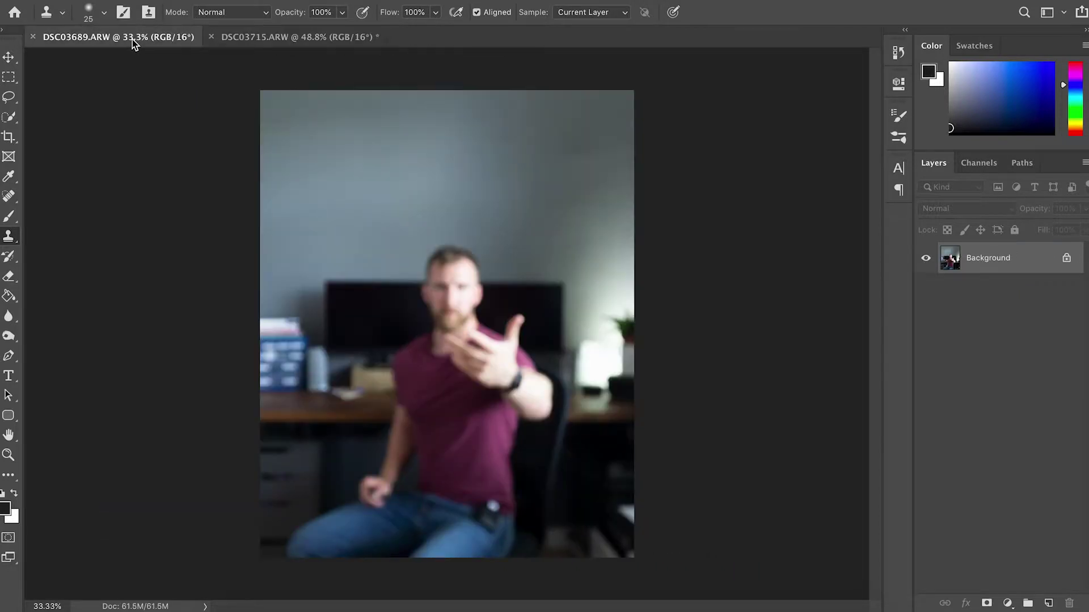
{"action": "key", "text": "ctrl+v"}
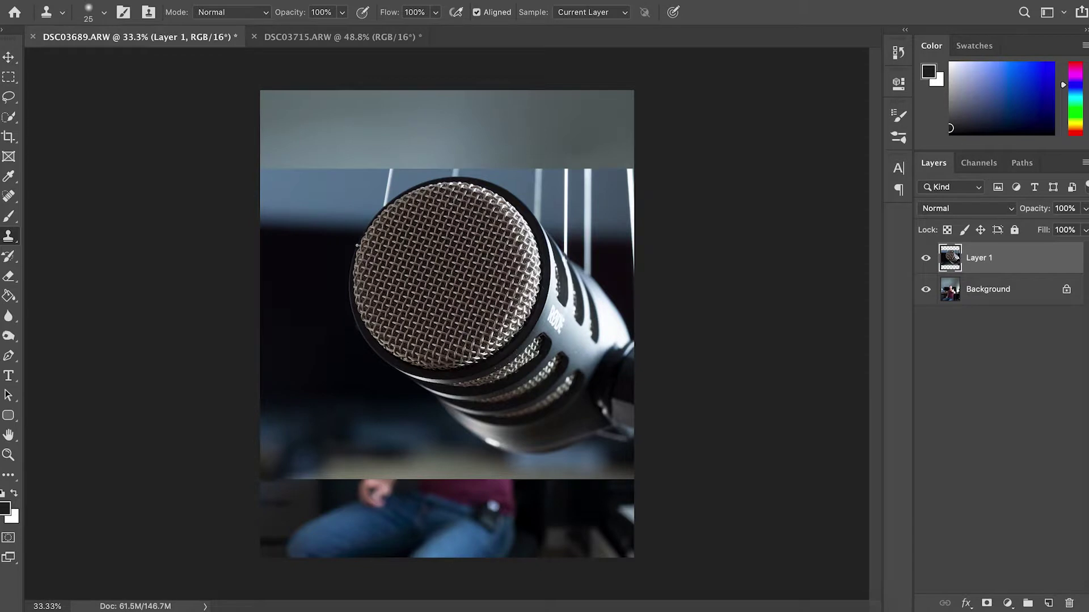
Scale the pasted microphone layer to 70.20% and move it over the man's head and upper body
{"action": "key", "text": "ctrl+t"}
{"action": "left_click_drag", "start_coordinate": [260, 169], "coordinate": [399, 261]}
{"action": "left_click_drag", "start_coordinate": [527, 371], "coordinate": [410, 277]}
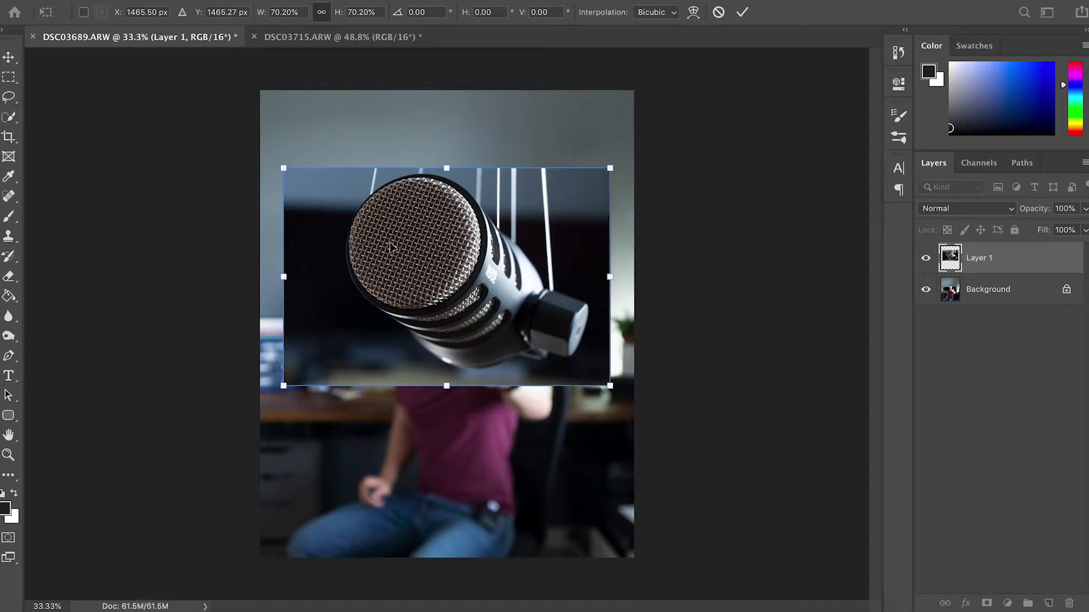
{"action": "key", "text": "Return"}
Erase the dark background around the microphone on its layer with the Eraser
{"action": "key", "text": "s"}
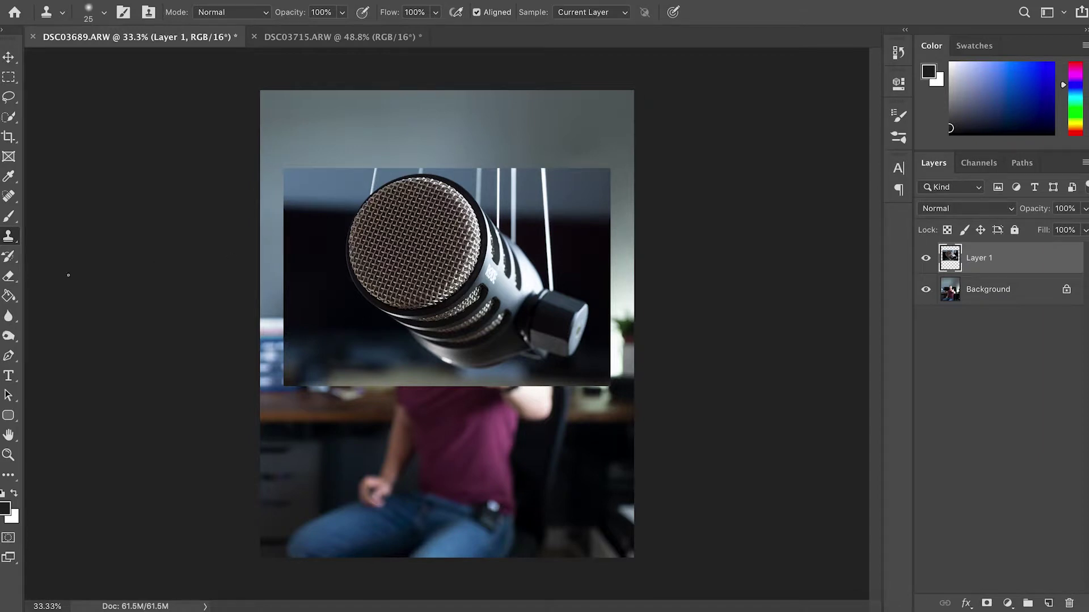
{"action": "left_click", "coordinate": [9, 276]}
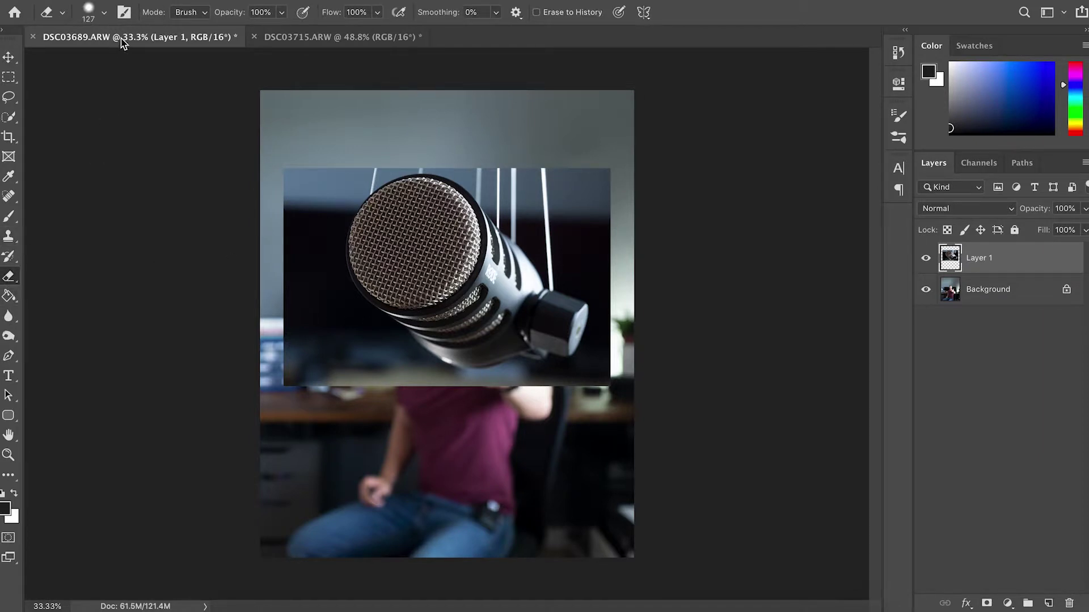
{"action": "mouse_move", "coordinate": [321, 182]}
{"action": "left_mouse_down"}
{"action": "mouse_move", "coordinate": [289, 221]}
{"action": "mouse_move", "coordinate": [281, 208]}
{"action": "mouse_move", "coordinate": [293, 163]}
{"action": "mouse_move", "coordinate": [318, 191]}
{"action": "mouse_move", "coordinate": [346, 175]}
{"action": "mouse_move", "coordinate": [309, 227]}
{"action": "mouse_move", "coordinate": [356, 331]}
{"action": "mouse_move", "coordinate": [305, 258]}
{"action": "mouse_move", "coordinate": [318, 306]}
{"action": "mouse_move", "coordinate": [284, 234]}
{"action": "mouse_move", "coordinate": [304, 351]}
{"action": "left_mouse_up"}
{"action": "mouse_move", "coordinate": [305, 295]}
{"action": "left_mouse_down"}
{"action": "mouse_move", "coordinate": [343, 365]}
{"action": "mouse_move", "coordinate": [306, 312]}
{"action": "mouse_move", "coordinate": [339, 381]}
{"action": "mouse_move", "coordinate": [284, 307]}
{"action": "mouse_move", "coordinate": [393, 343]}
{"action": "mouse_move", "coordinate": [366, 335]}
{"action": "mouse_move", "coordinate": [412, 377]}
{"action": "mouse_move", "coordinate": [563, 387]}
{"action": "mouse_move", "coordinate": [610, 352]}
{"action": "mouse_move", "coordinate": [569, 375]}
{"action": "mouse_move", "coordinate": [602, 337]}
{"action": "mouse_move", "coordinate": [539, 210]}
{"action": "mouse_move", "coordinate": [559, 172]}
{"action": "mouse_move", "coordinate": [578, 177]}
{"action": "mouse_move", "coordinate": [544, 197]}
{"action": "mouse_move", "coordinate": [560, 213]}
{"action": "mouse_move", "coordinate": [617, 171]}
{"action": "mouse_move", "coordinate": [583, 277]}
{"action": "mouse_move", "coordinate": [536, 242]}
{"action": "mouse_move", "coordinate": [504, 171]}
{"action": "mouse_move", "coordinate": [519, 195]}
{"action": "mouse_move", "coordinate": [443, 166]}
{"action": "mouse_move", "coordinate": [332, 202]}
{"action": "mouse_move", "coordinate": [336, 276]}
{"action": "mouse_move", "coordinate": [355, 306]}
{"action": "left_mouse_up"}
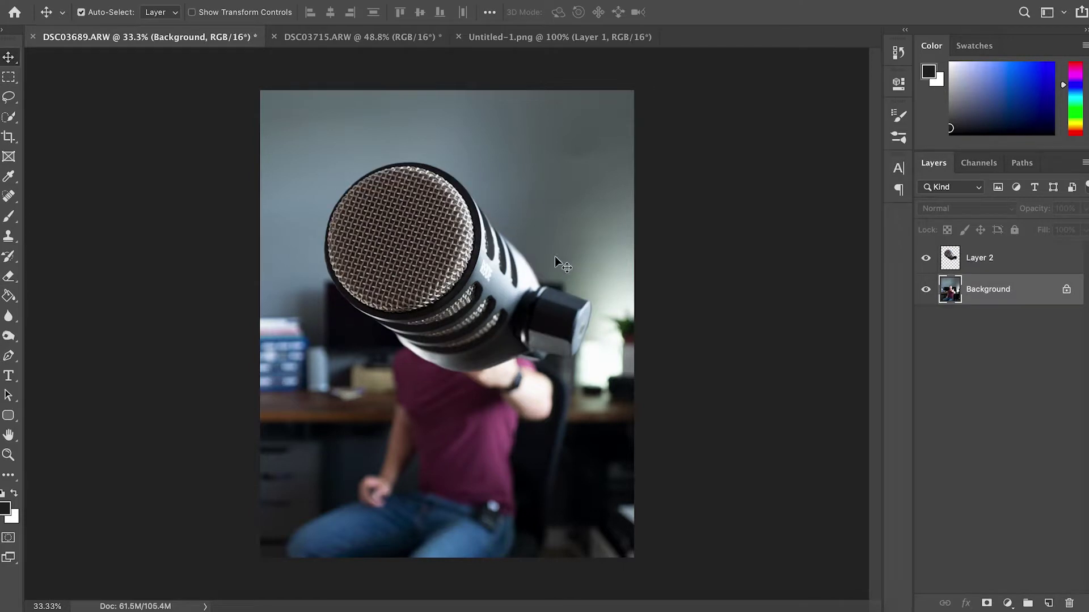
Scale down the cut-out microphone layer and place it in the photo's upper left, next to and above the man's head
{"action": "left_click_drag", "start_coordinate": [462, 277], "coordinate": [450, 335]}
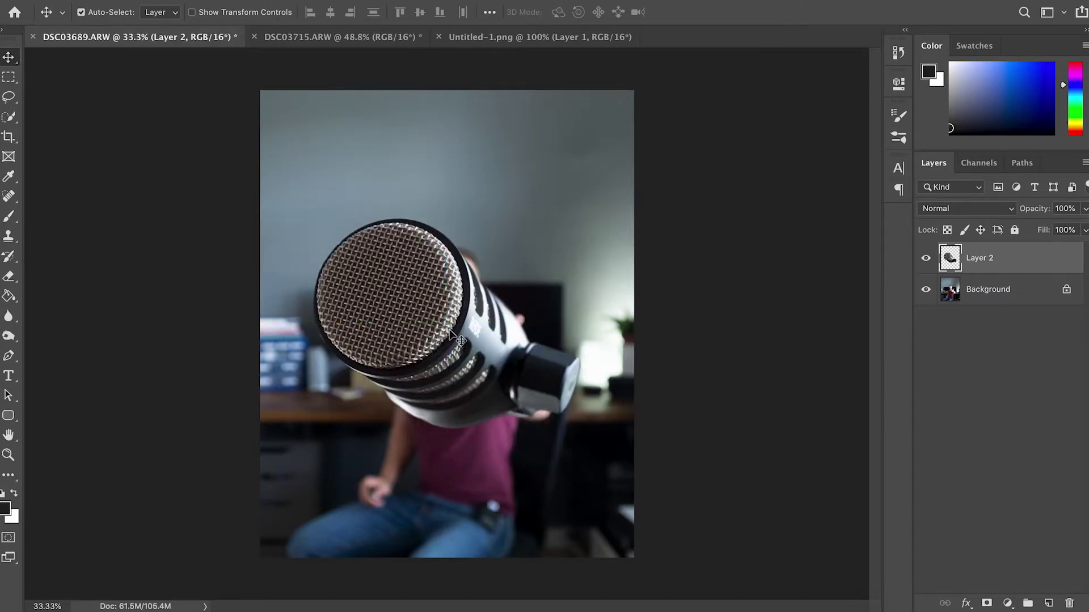
{"action": "key", "text": "ctrl+t"}
{"action": "left_click_drag", "start_coordinate": [311, 220], "coordinate": [365, 256]}
{"action": "left_click_drag", "start_coordinate": [457, 309], "coordinate": [349, 203]}
{"action": "left_click_drag", "start_coordinate": [259, 151], "coordinate": [297, 182]}
{"action": "left_click_drag", "start_coordinate": [499, 219], "coordinate": [498, 241]}
{"action": "left_click_drag", "start_coordinate": [381, 232], "coordinate": [363, 191]}
{"action": "left_click_drag", "start_coordinate": [448, 290], "coordinate": [458, 306]}
{"action": "key", "text": "Return"}
{"action": "left_click_drag", "start_coordinate": [386, 245], "coordinate": [386, 232]}
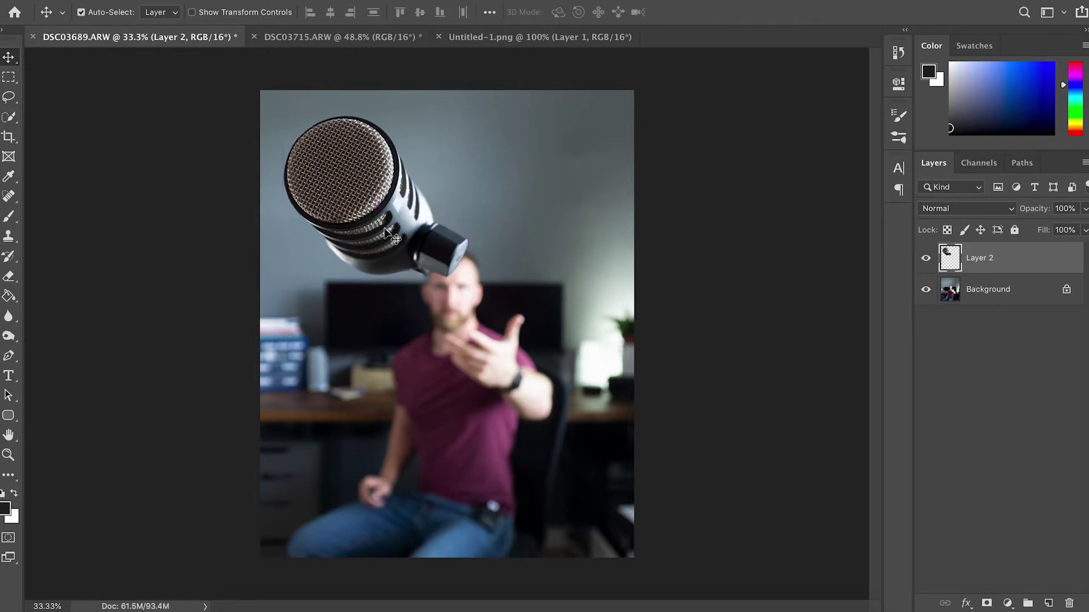
Add a new layer and draw a curved Pen path from the microphone's mount down across the torso and up to the raised hand
{"action": "left_click", "coordinate": [1049, 604]}
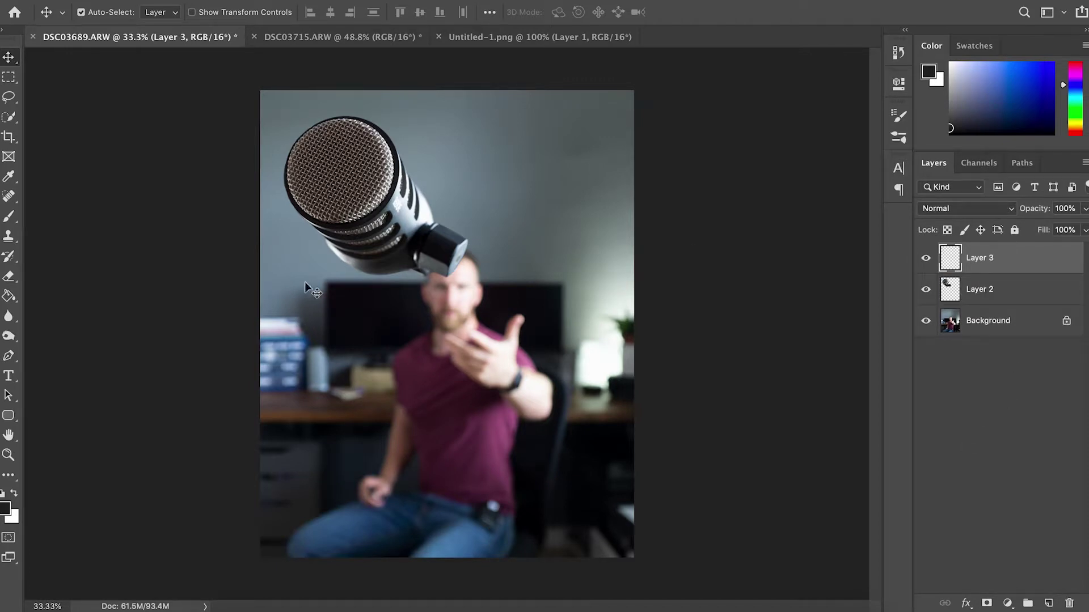
{"action": "left_click", "coordinate": [10, 356]}
{"action": "scroll", "coordinate": [446, 326], "scroll_direction": "up", "scroll_amount": 1}
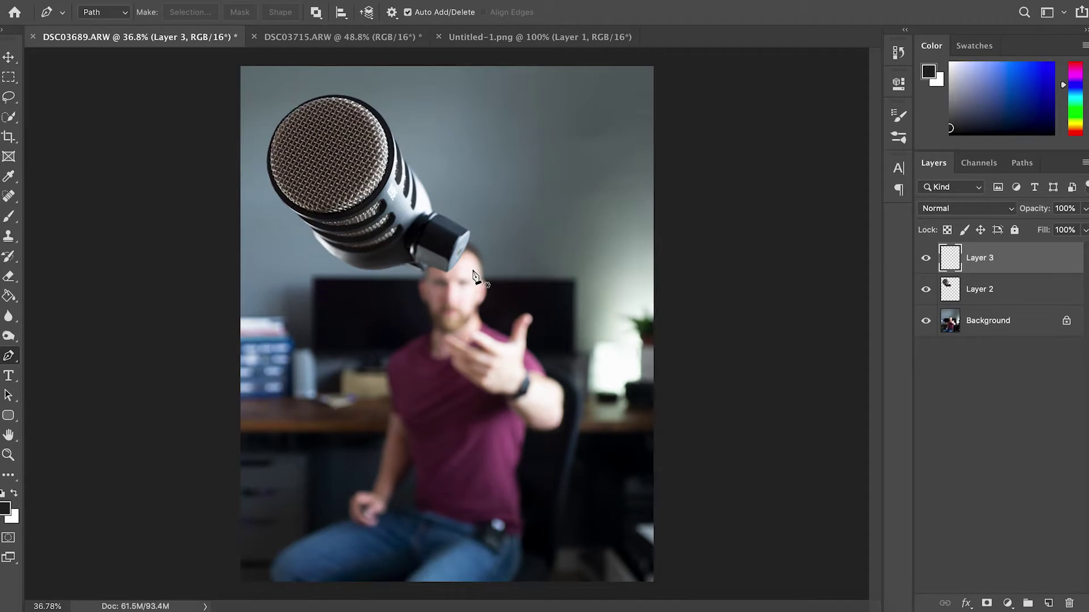
{"action": "left_click", "coordinate": [417, 258]}
{"action": "left_click_drag", "start_coordinate": [438, 277], "coordinate": [439, 289]}
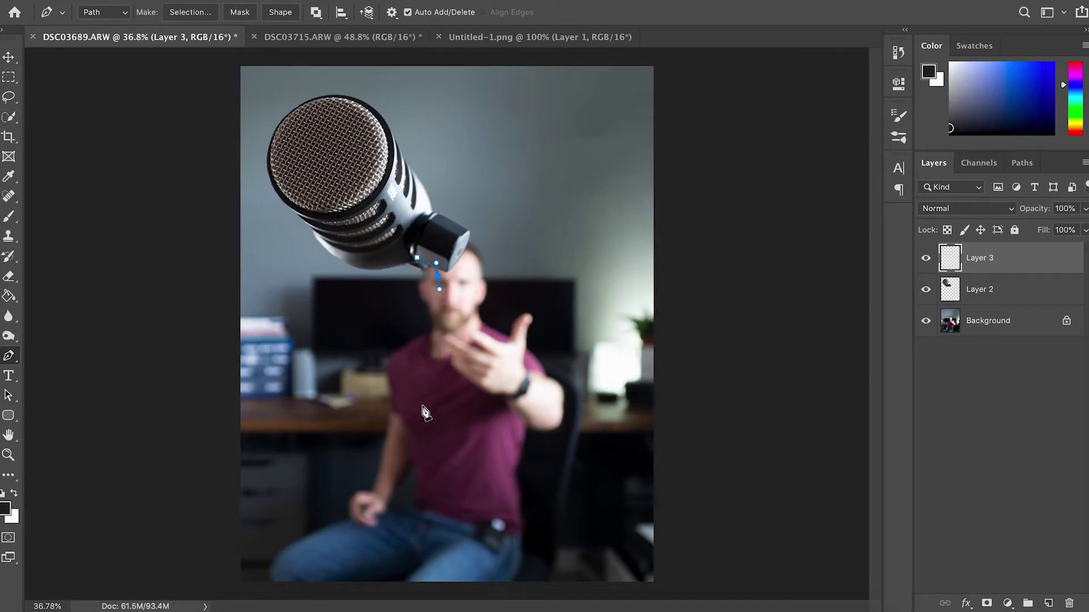
{"action": "left_click", "coordinate": [409, 447]}
{"action": "left_click_drag", "start_coordinate": [410, 448], "coordinate": [468, 455]}
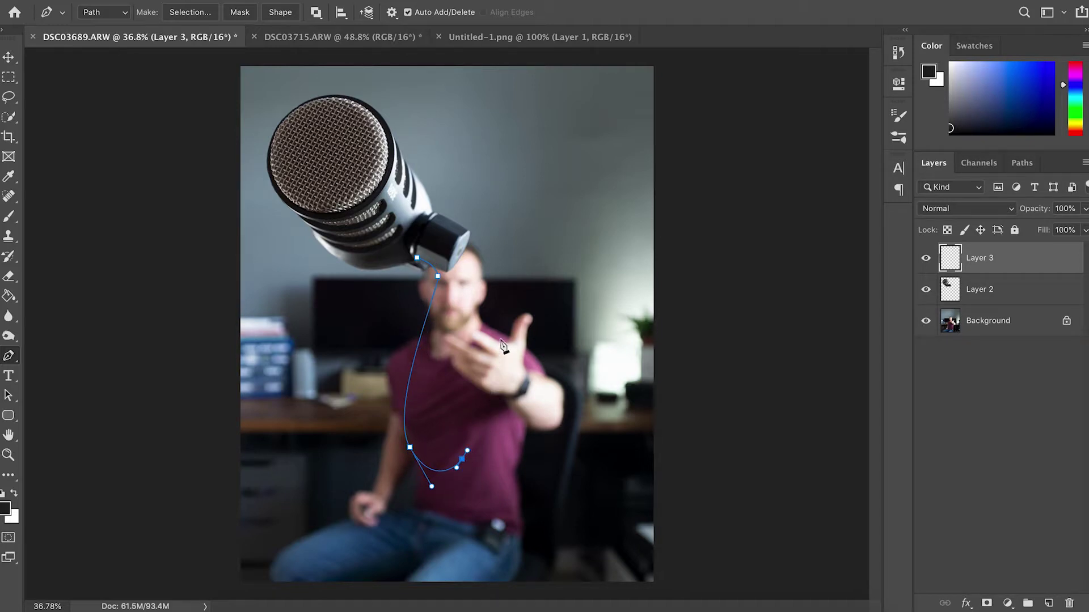
{"action": "mouse_move", "coordinate": [500, 335]}
{"action": "left_mouse_down"}
{"action": "mouse_move", "coordinate": [482, 329]}
{"action": "mouse_move", "coordinate": [487, 347]}
{"action": "left_mouse_up"}
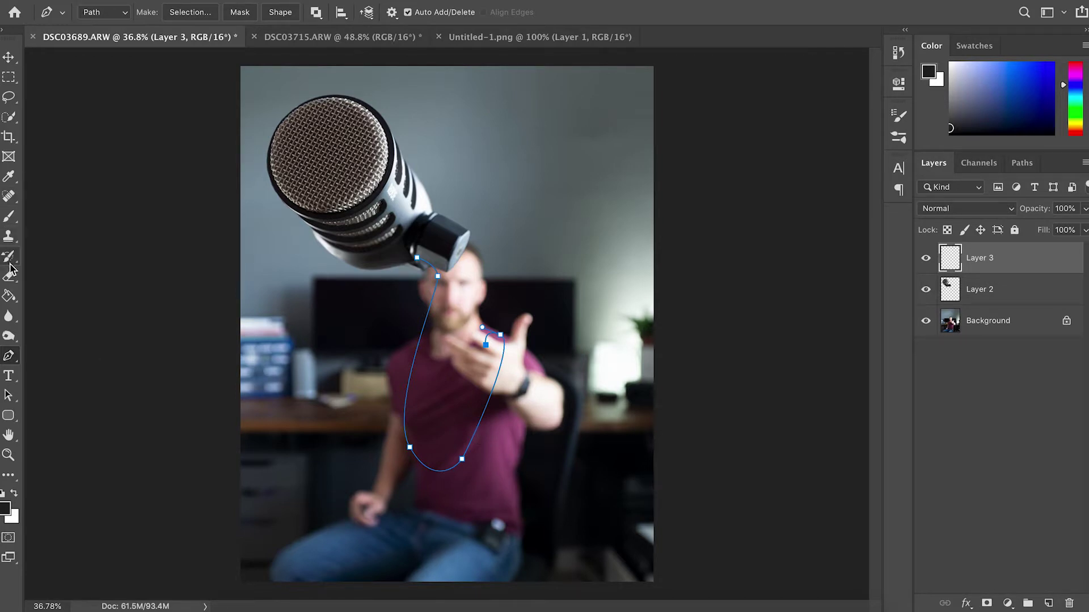
Set the Hard Round brush to a size of 100 px
{"action": "left_click", "coordinate": [9, 219]}
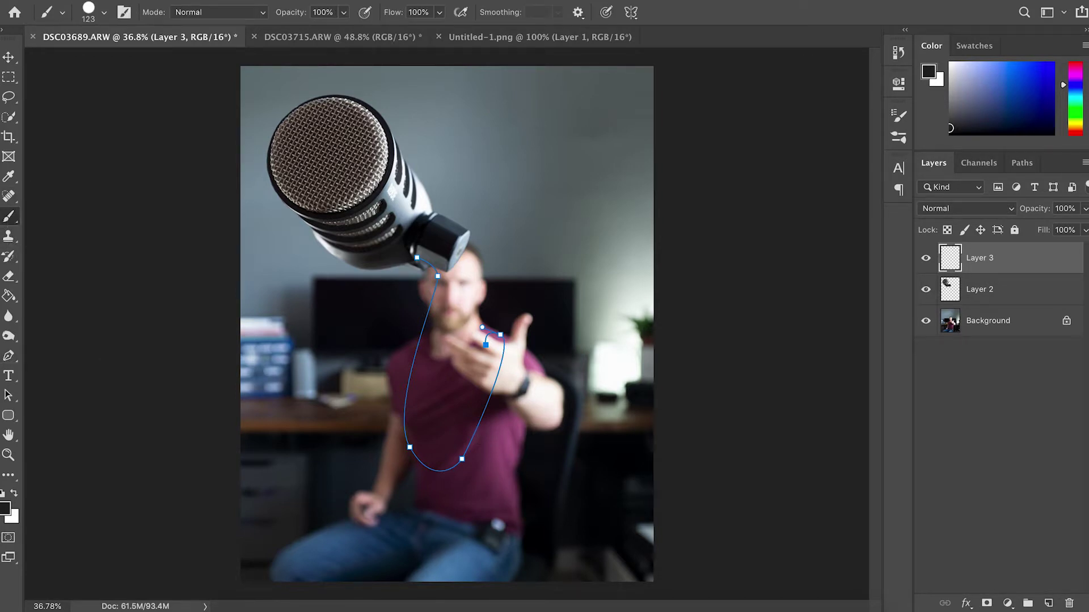
{"action": "left_click", "coordinate": [103, 12]}
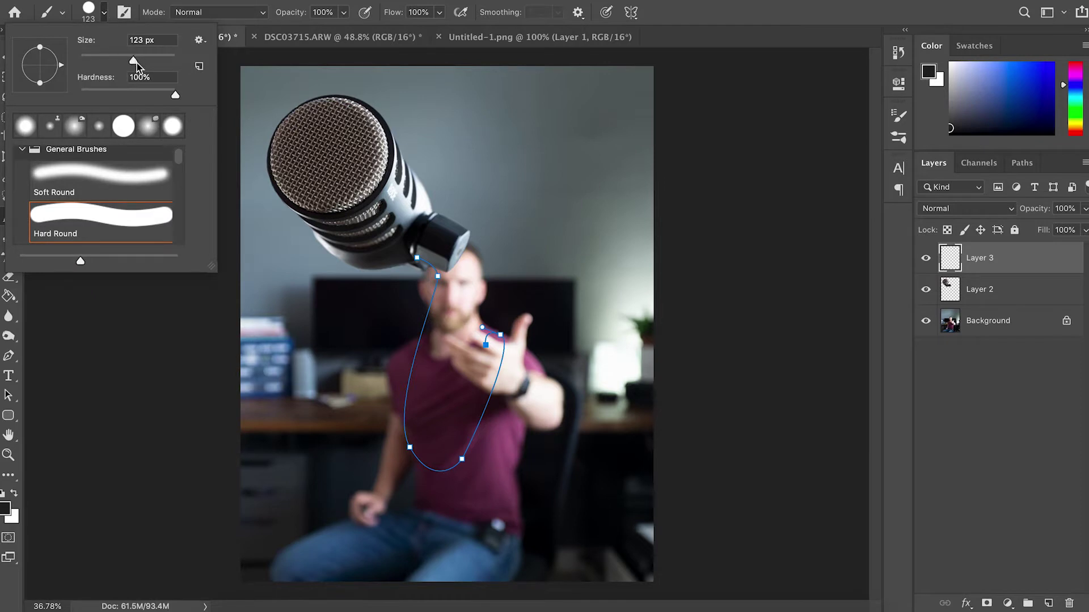
{"action": "left_click_drag", "start_coordinate": [130, 63], "coordinate": [125, 62]}
{"action": "type", "text": "100"}
{"action": "key", "text": "Return"}
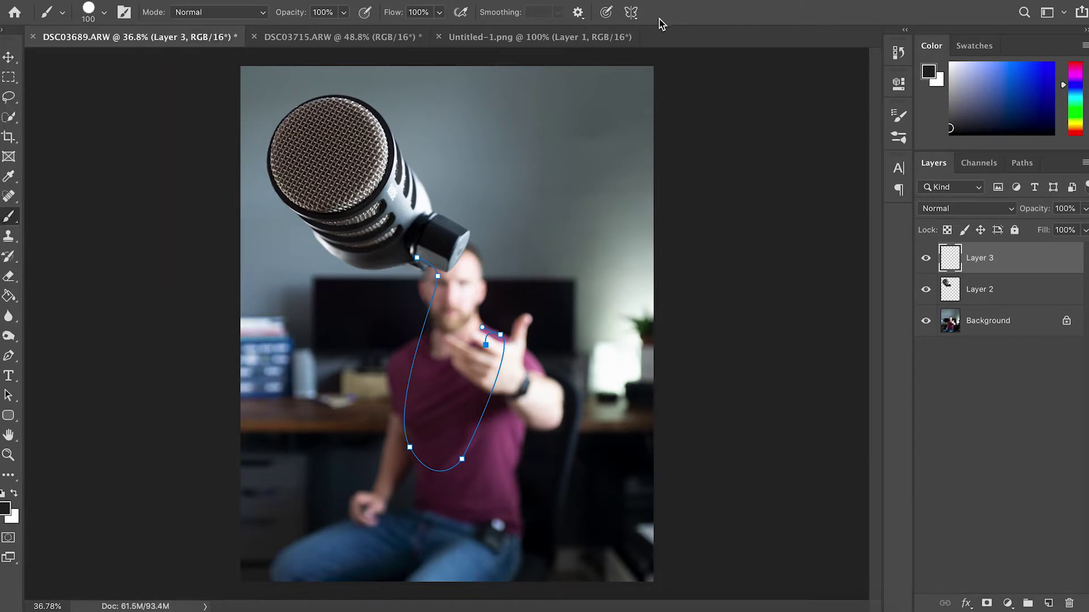
Set the brush's Shape Dynamics size fade to 400
{"action": "left_click", "coordinate": [899, 116]}
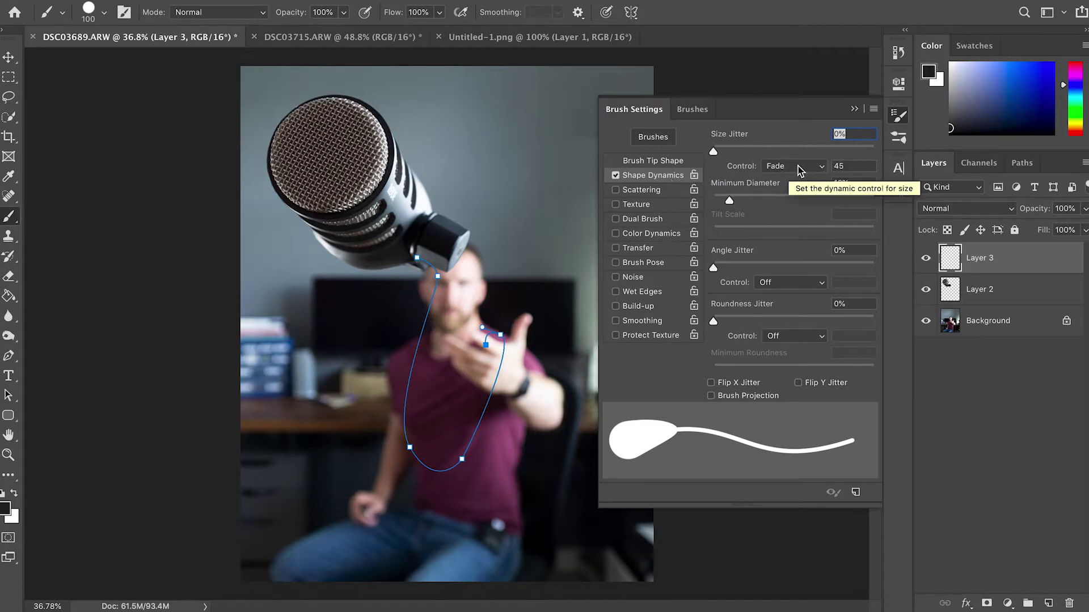
{"action": "left_click", "coordinate": [851, 166]}
{"action": "key", "text": "Return"}
{"action": "type", "text": "400"}
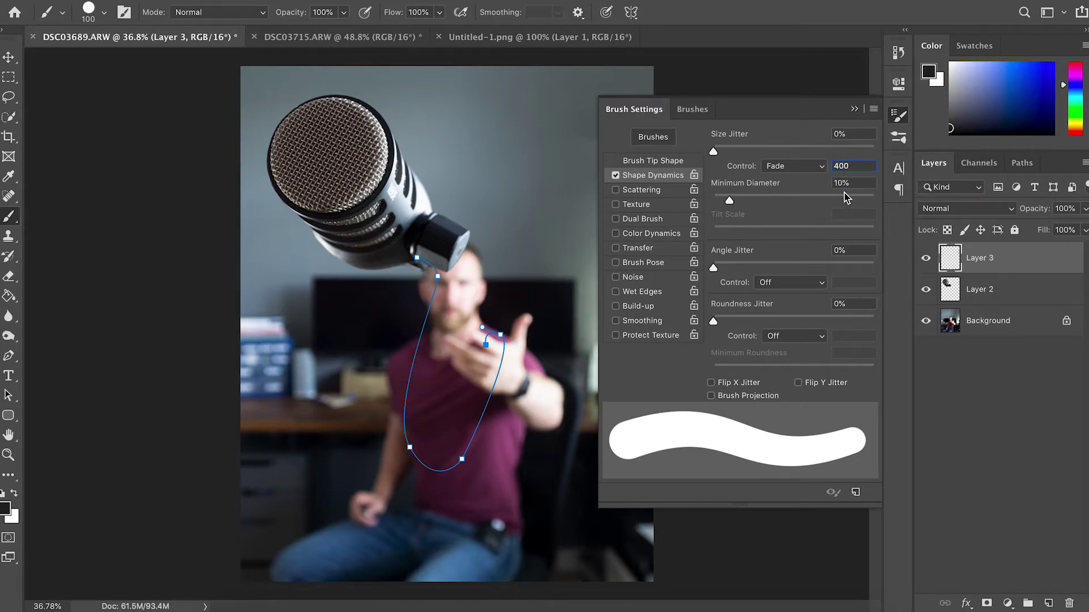
{"action": "left_click", "coordinate": [855, 110]}
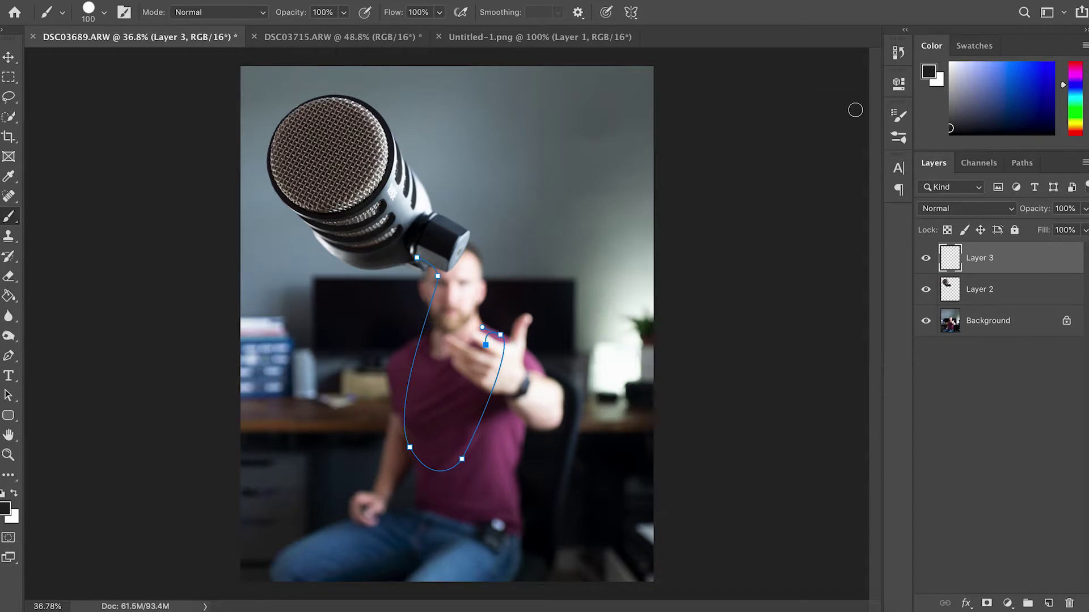
Stroke the cable path on Layer 3 with the Brush, Simulate Pressure off, and dismiss the path
{"action": "left_click", "coordinate": [8, 356]}
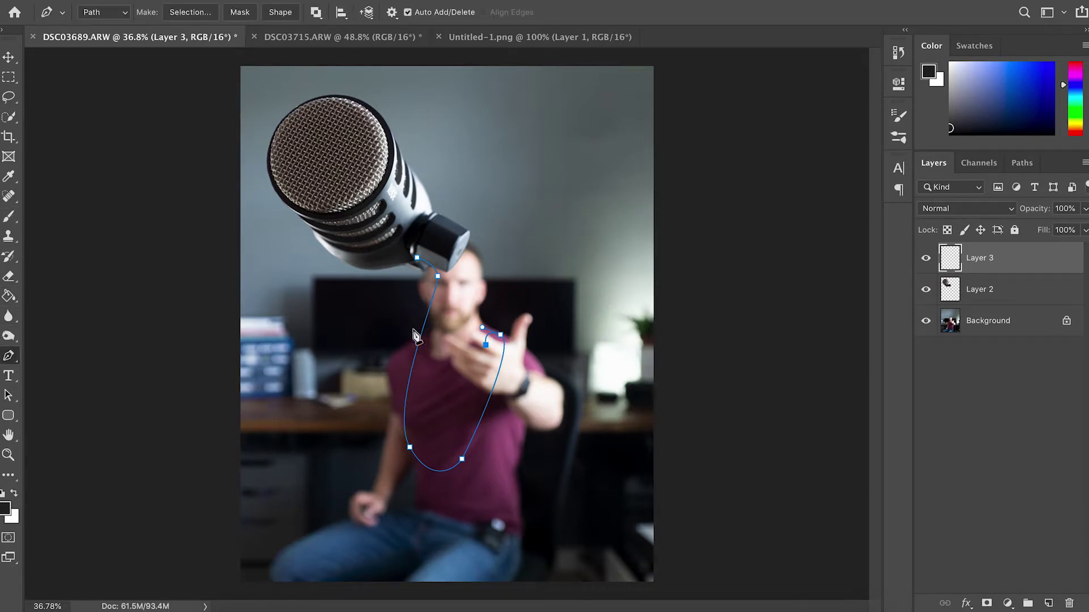
{"action": "right_click", "coordinate": [445, 369]}
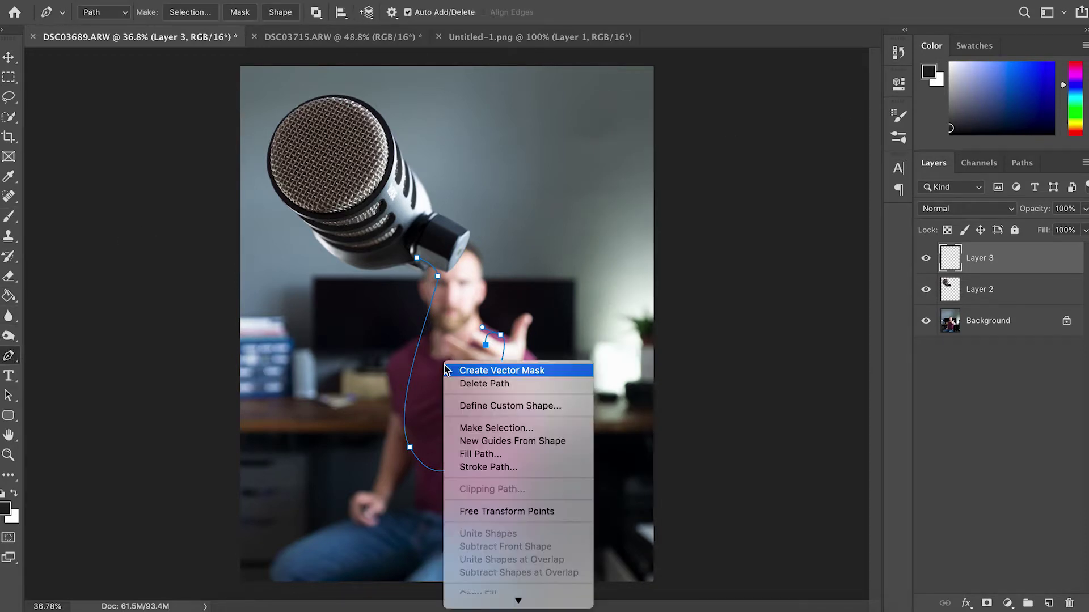
{"action": "left_click", "coordinate": [468, 467]}
{"action": "mouse_move", "coordinate": [505, 241]}
{"action": "left_mouse_down"}
{"action": "mouse_move", "coordinate": [545, 200]}
{"action": "mouse_move", "coordinate": [557, 167]}
{"action": "left_mouse_up"}
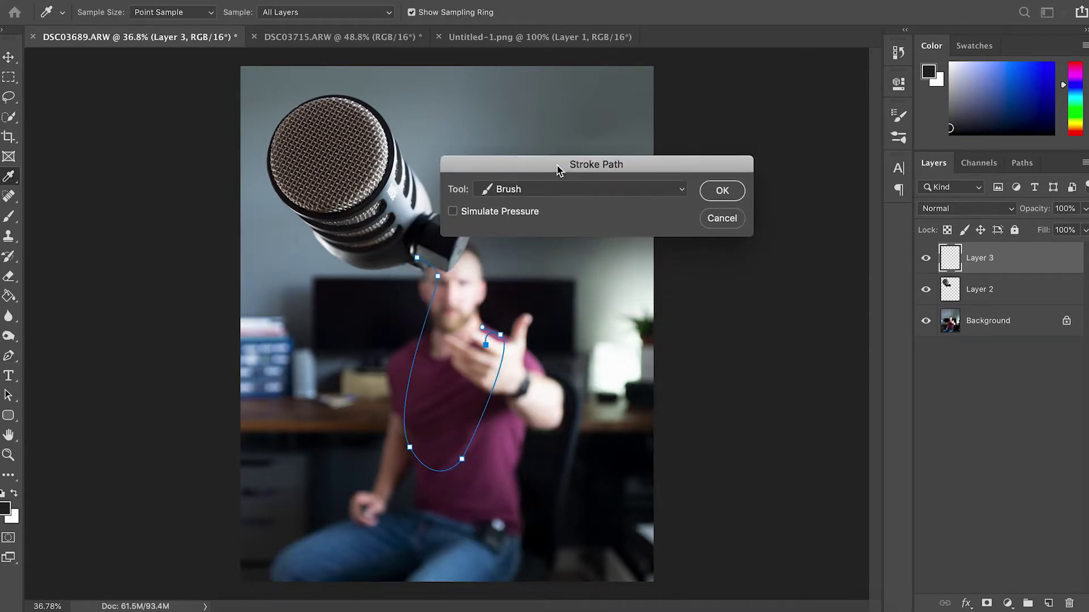
{"action": "left_click", "coordinate": [730, 193]}
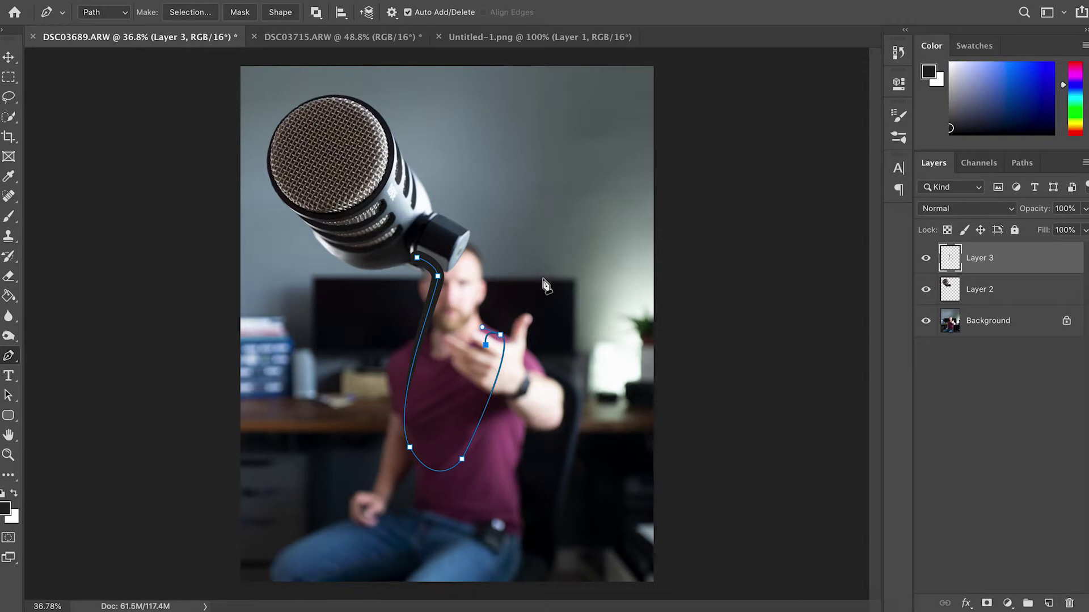
{"action": "key", "text": "Return"}
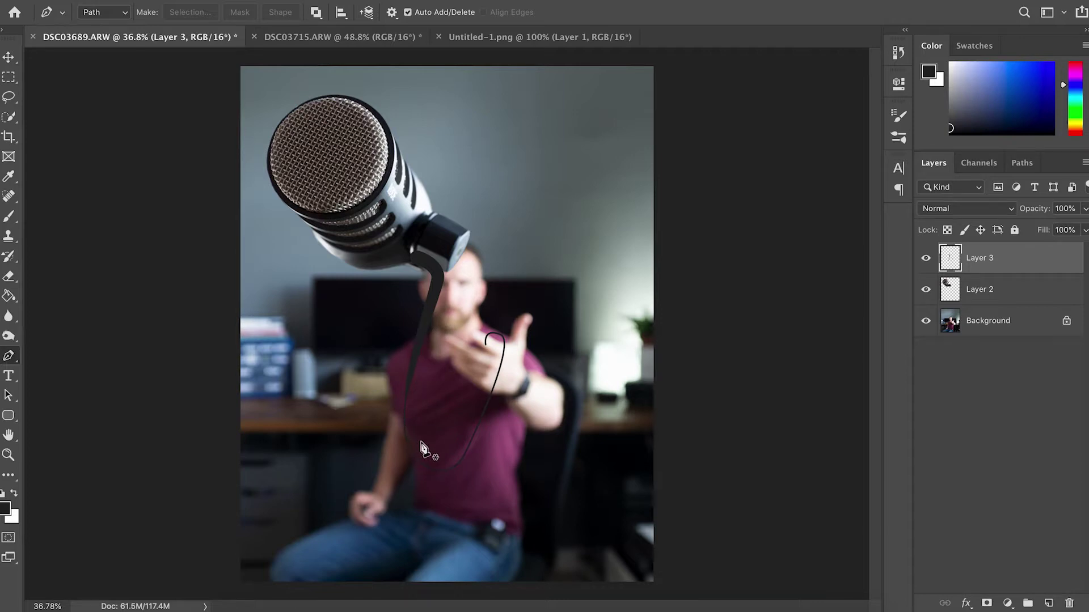
Bring back the cable path and set the brush's Shape Dynamics size fade to 600
{"action": "left_click", "coordinate": [404, 426]}
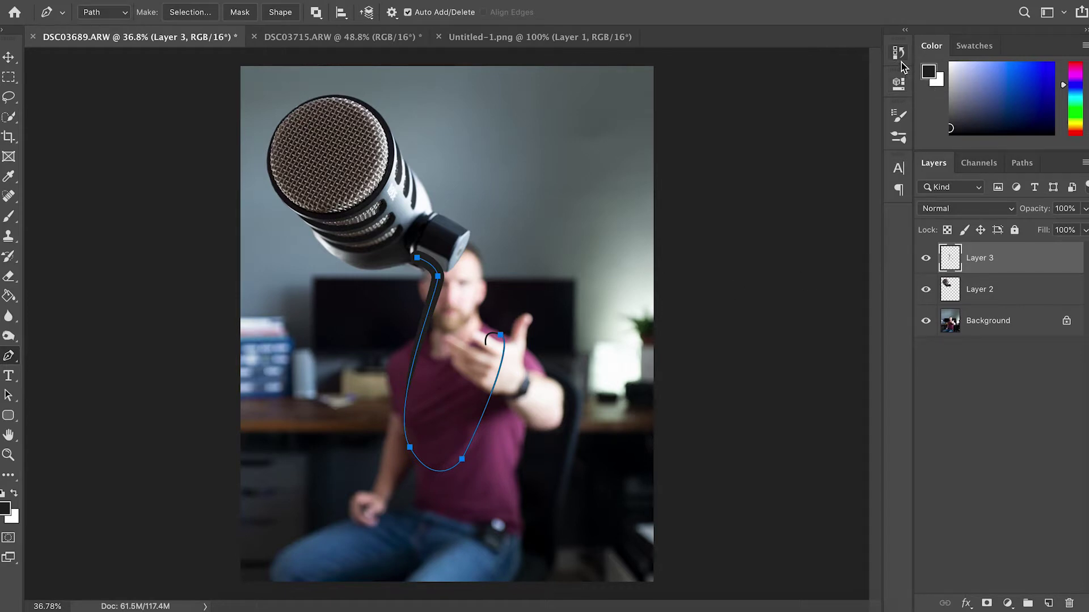
{"action": "left_click", "coordinate": [898, 116]}
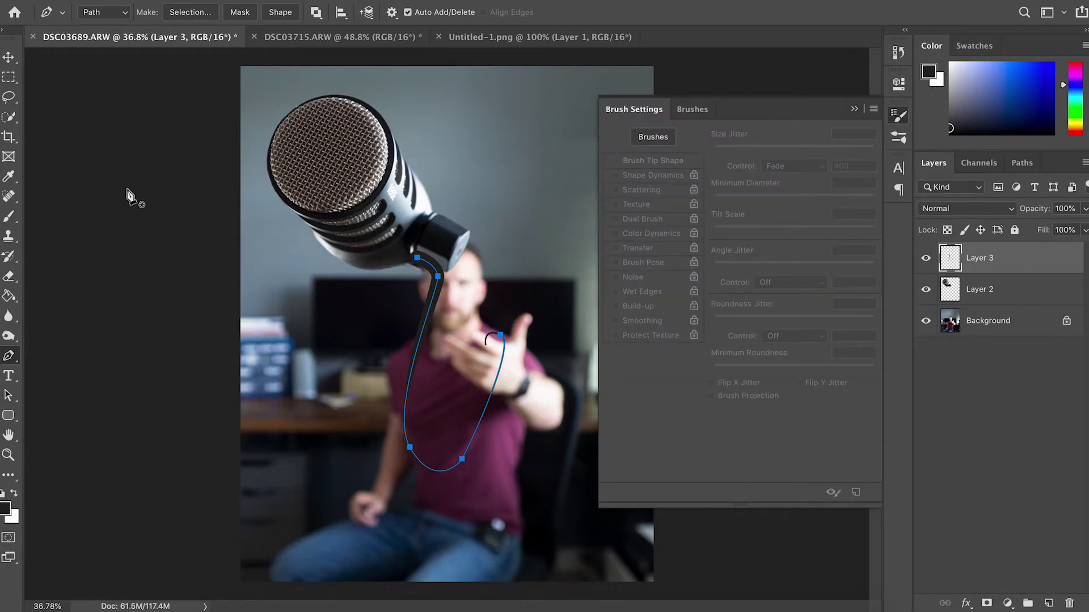
{"action": "left_click", "coordinate": [9, 216]}
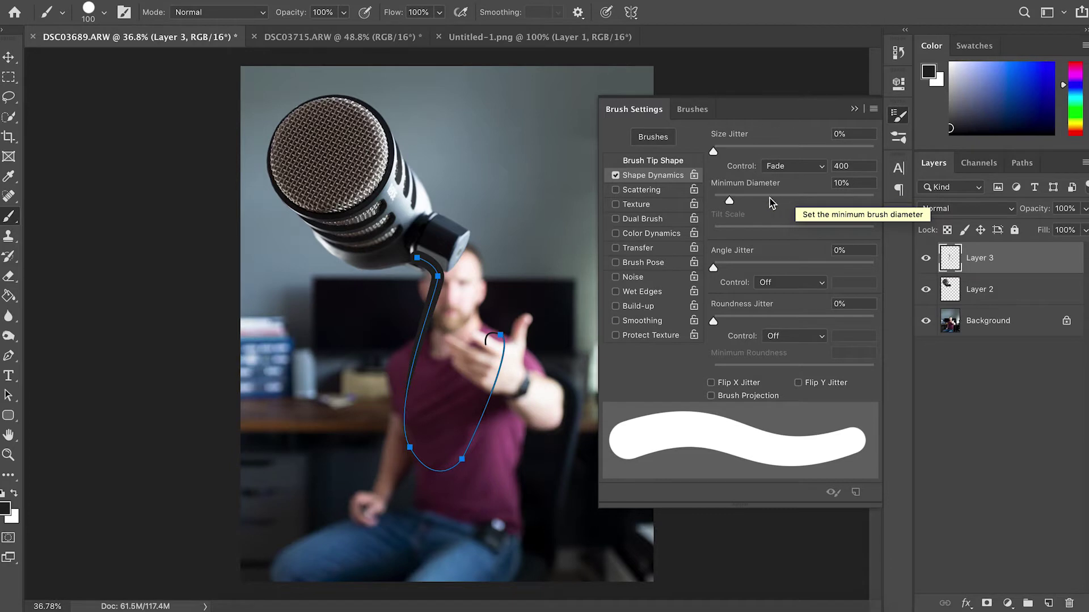
{"action": "left_click_drag", "start_coordinate": [851, 166], "coordinate": [831, 168]}
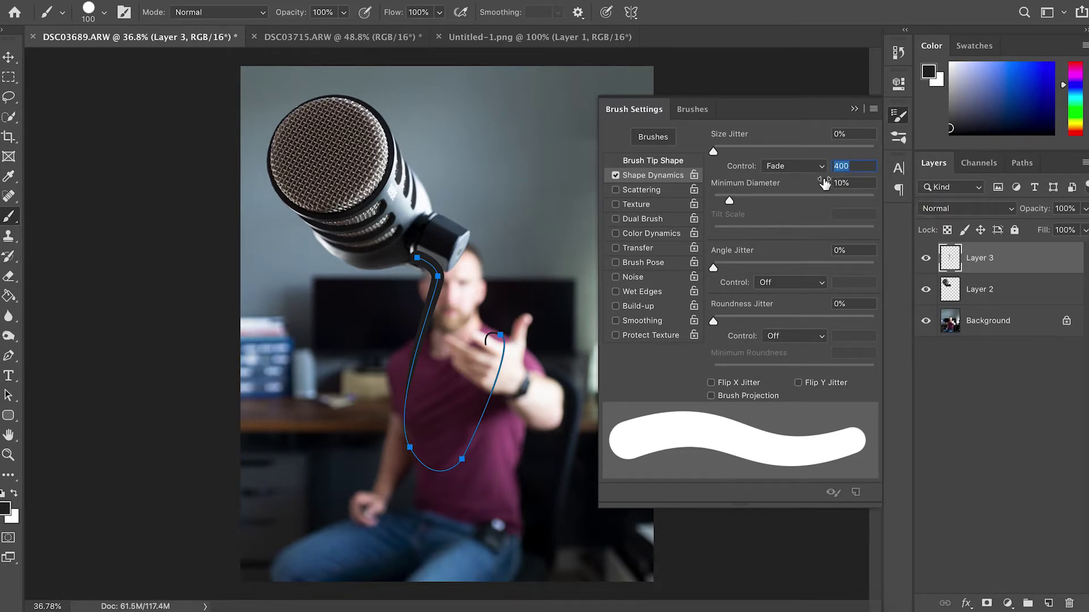
{"action": "type", "text": "600"}
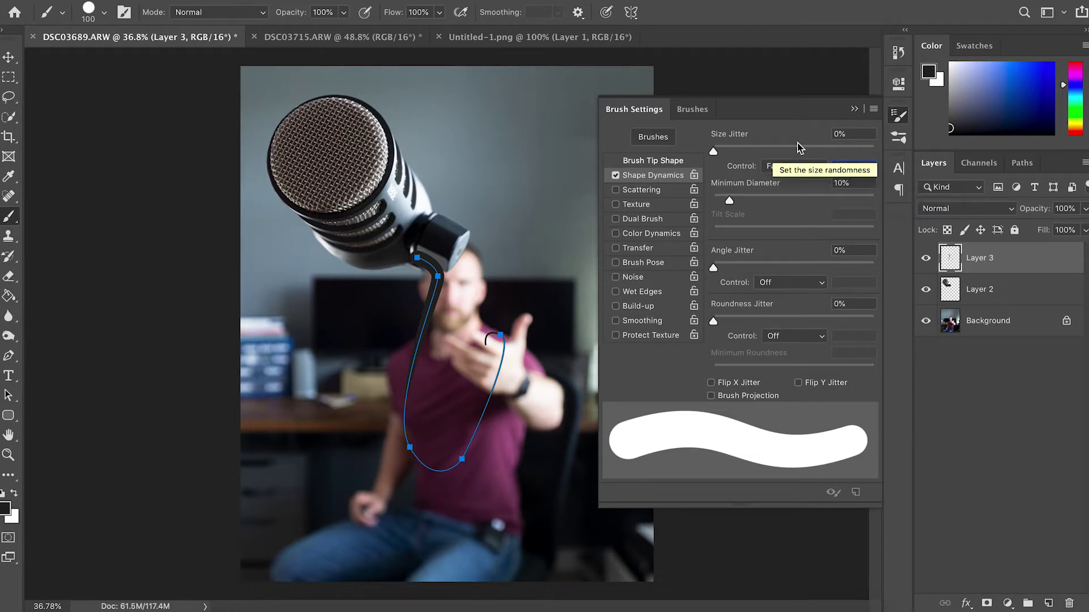
{"action": "left_click", "coordinate": [855, 110]}
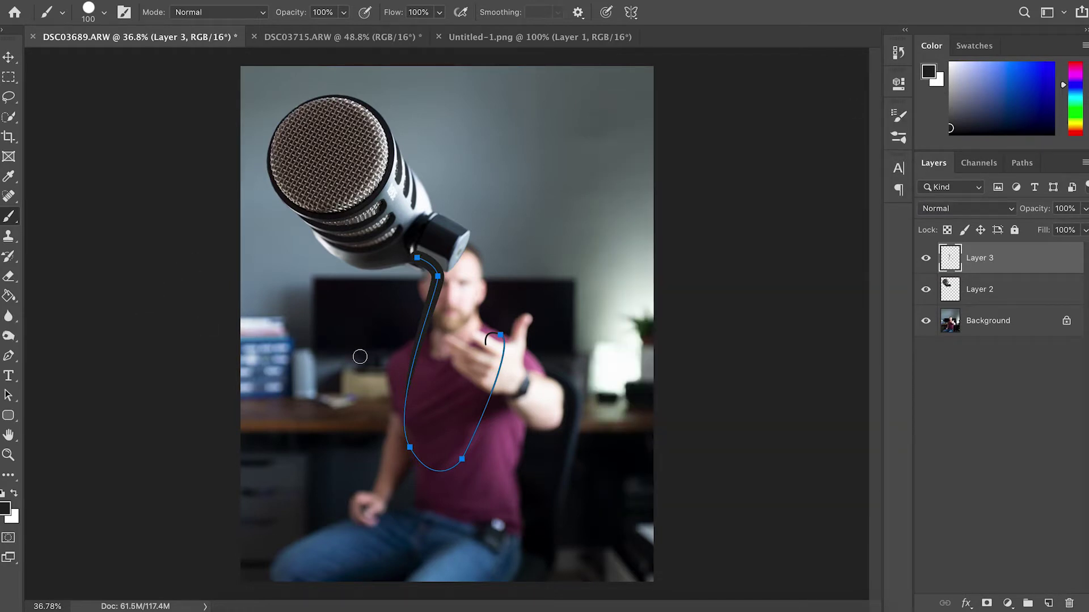
Stroke the cable path again with the Brush using the longer fade and dismiss the path
{"action": "left_click", "coordinate": [10, 356]}
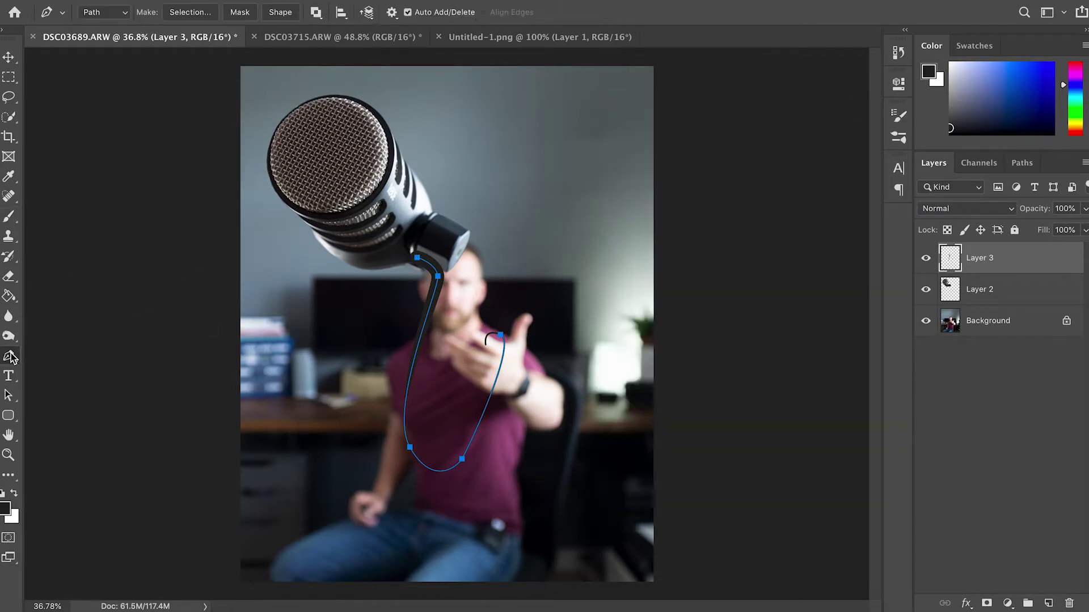
{"action": "right_click", "coordinate": [427, 383]}
{"action": "left_click", "coordinate": [452, 481]}
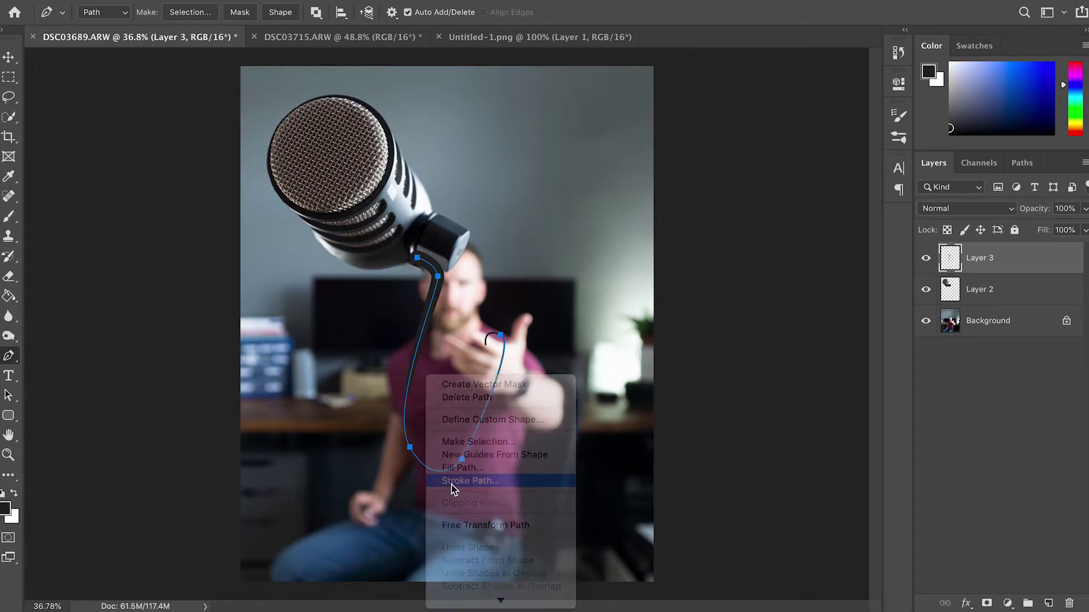
{"action": "left_click", "coordinate": [726, 196]}
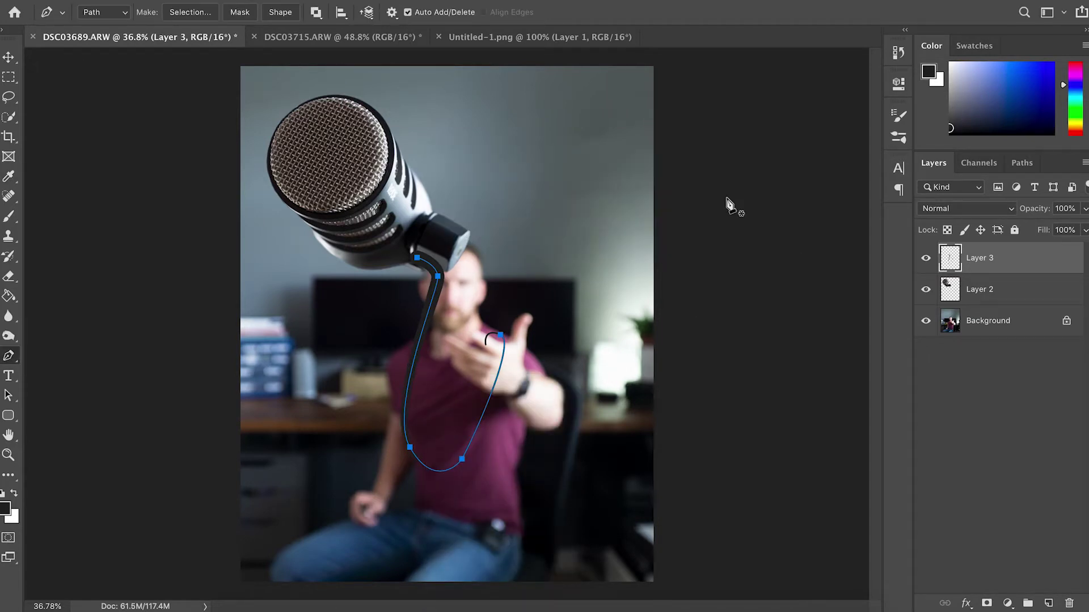
{"action": "key", "text": "Return"}
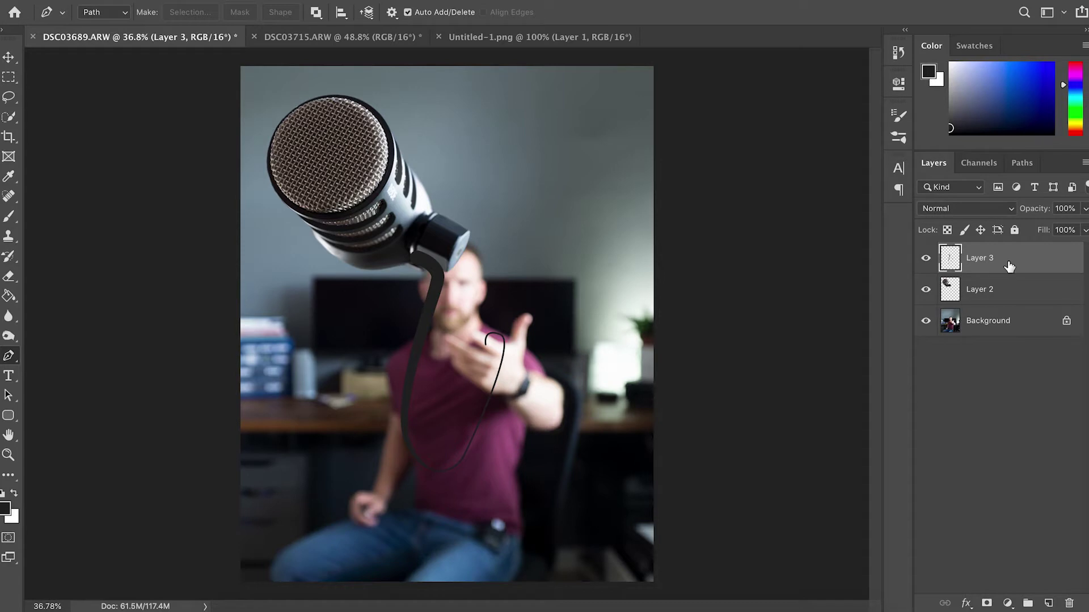
Move the cable's Layer 3 beneath the microphone's Layer 2 and apply a Bevel & Emboss layer style to it
{"action": "left_click_drag", "start_coordinate": [1009, 266], "coordinate": [1007, 309]}
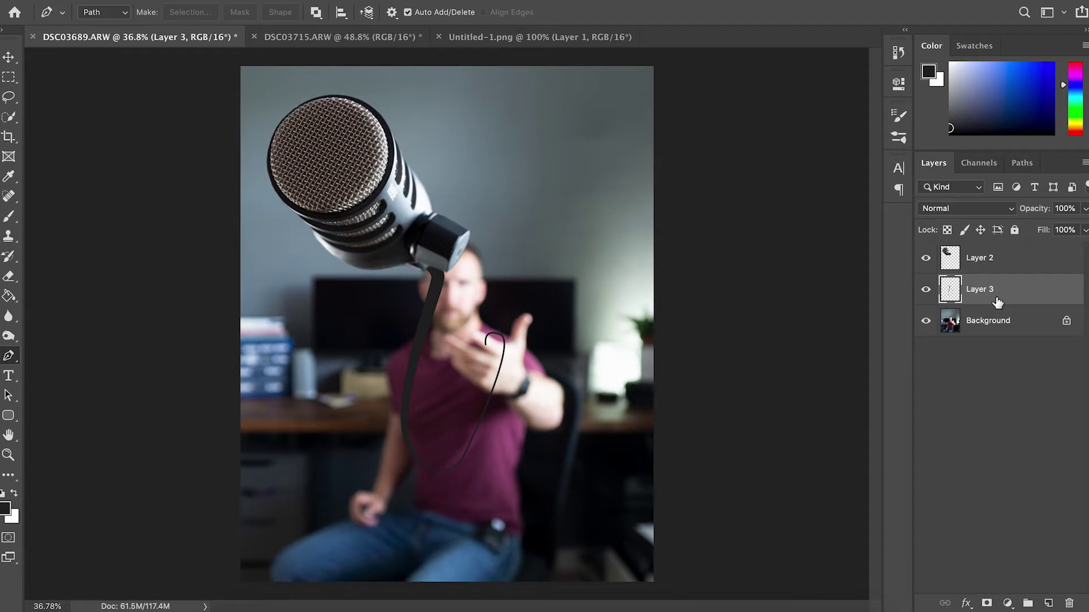
{"action": "double_click", "coordinate": [1016, 297]}
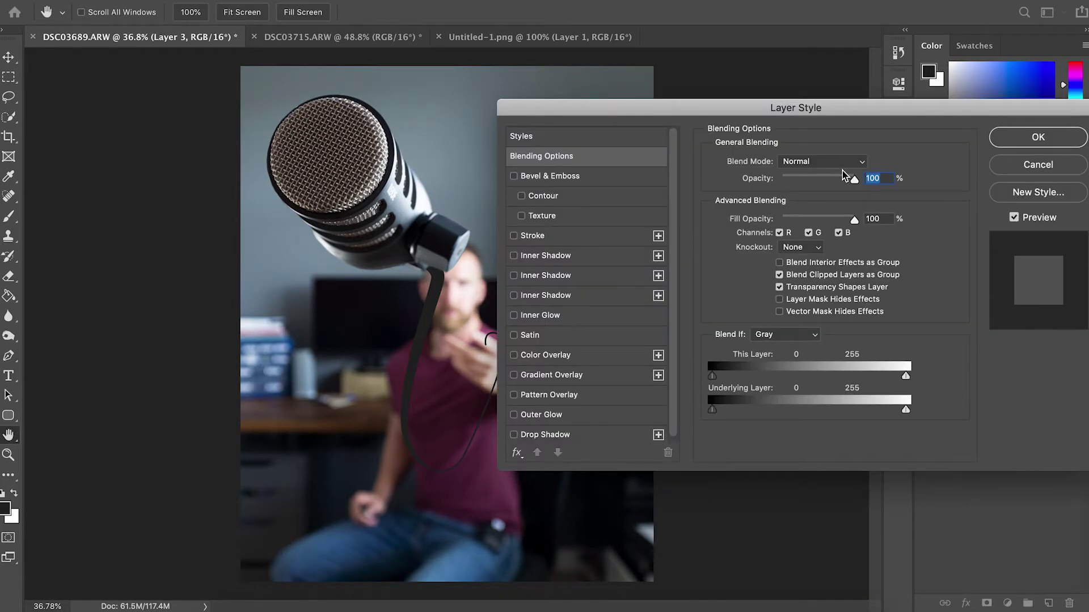
{"action": "left_click", "coordinate": [514, 177]}
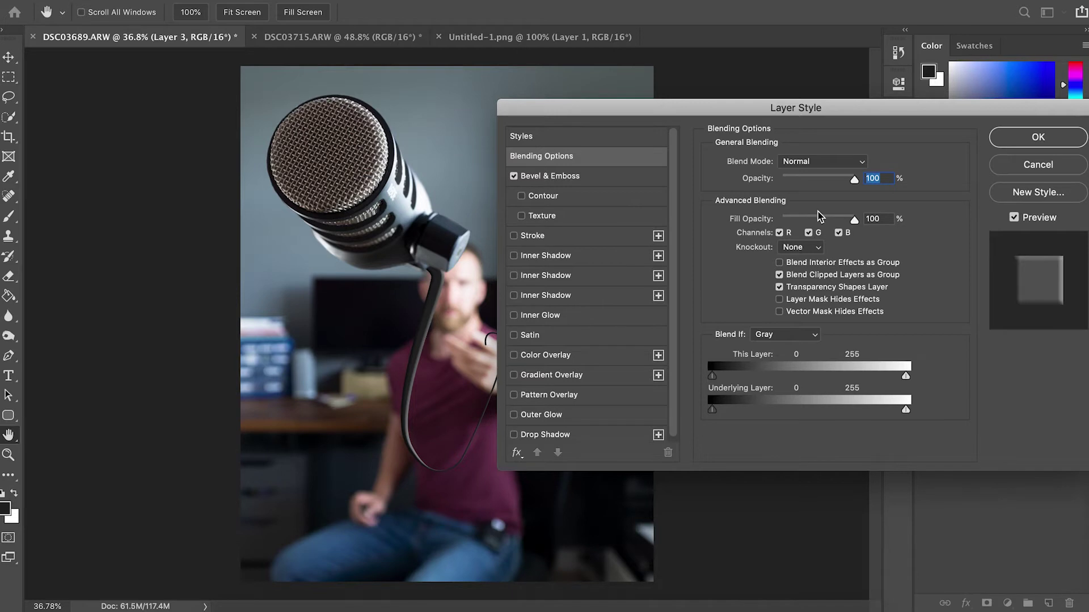
{"action": "left_click", "coordinate": [550, 177]}
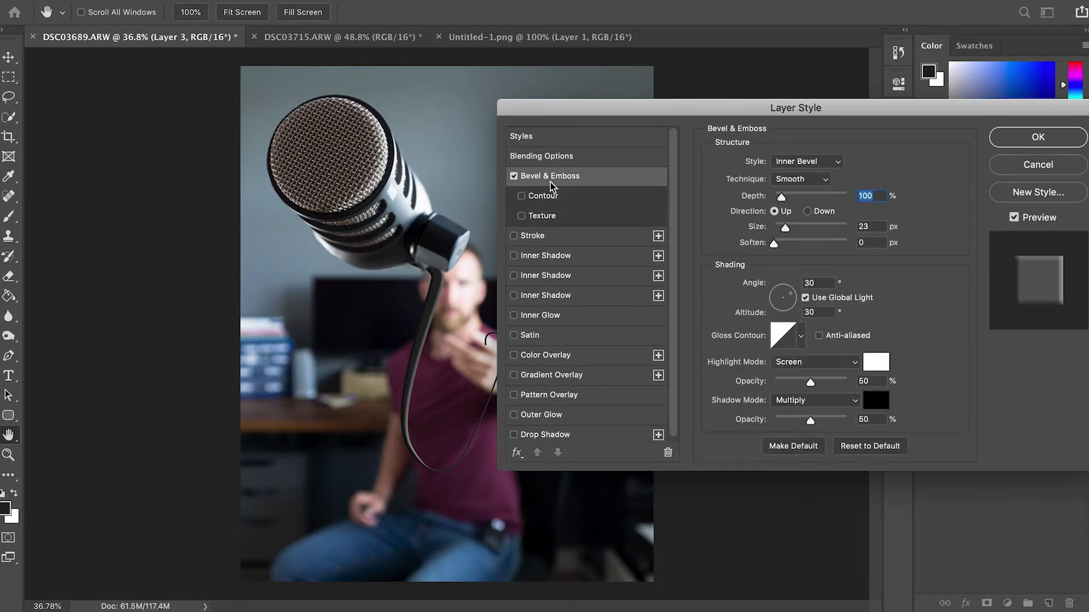
{"action": "left_click", "coordinate": [1010, 139]}
{"action": "key", "text": "p"}
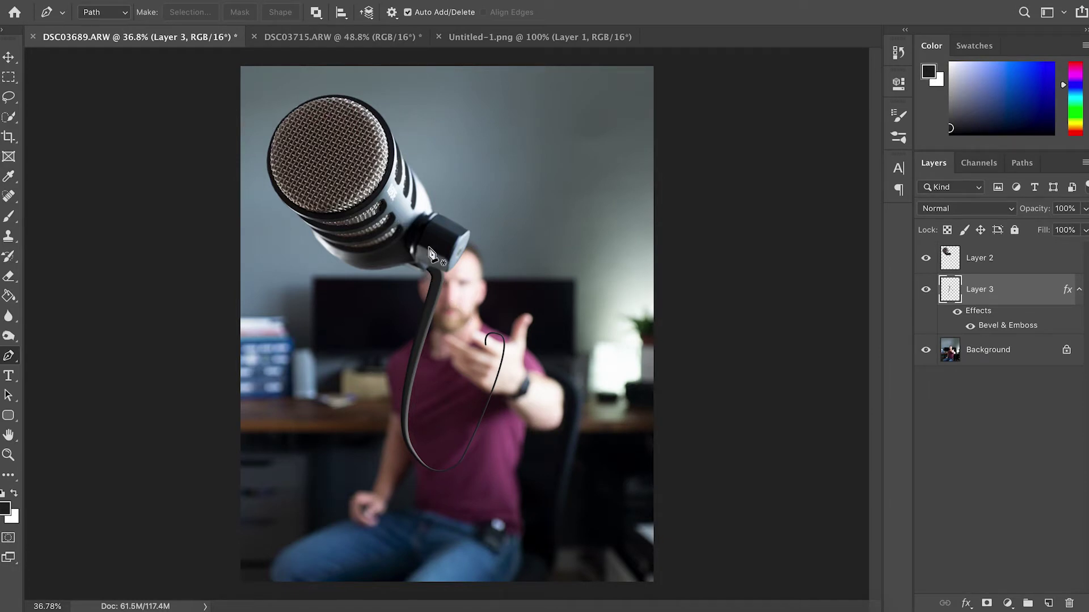
Apply a Gaussian Blur with a radius of 13.4 pixels to the cable layer
{"action": "left_click", "coordinate": [374, 1]}
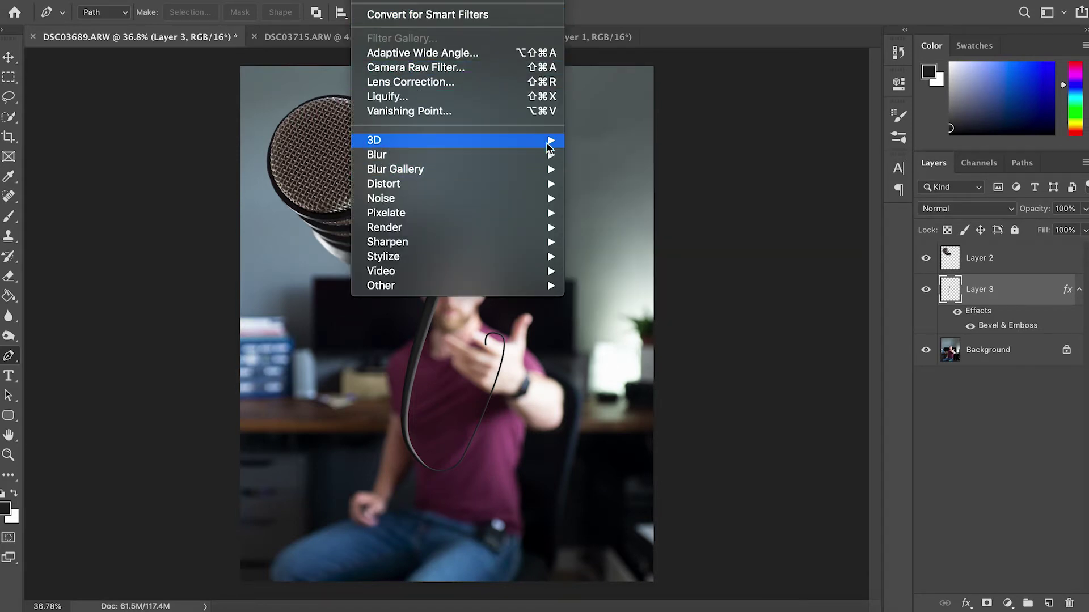
{"action": "mouse_move", "coordinate": [549, 159]}
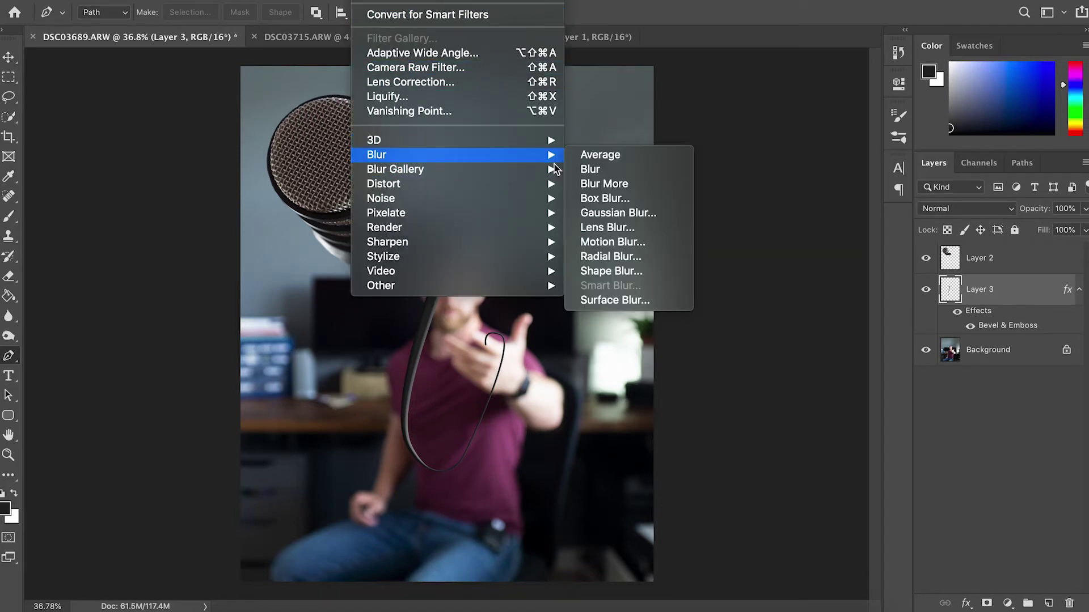
{"action": "left_click", "coordinate": [615, 214]}
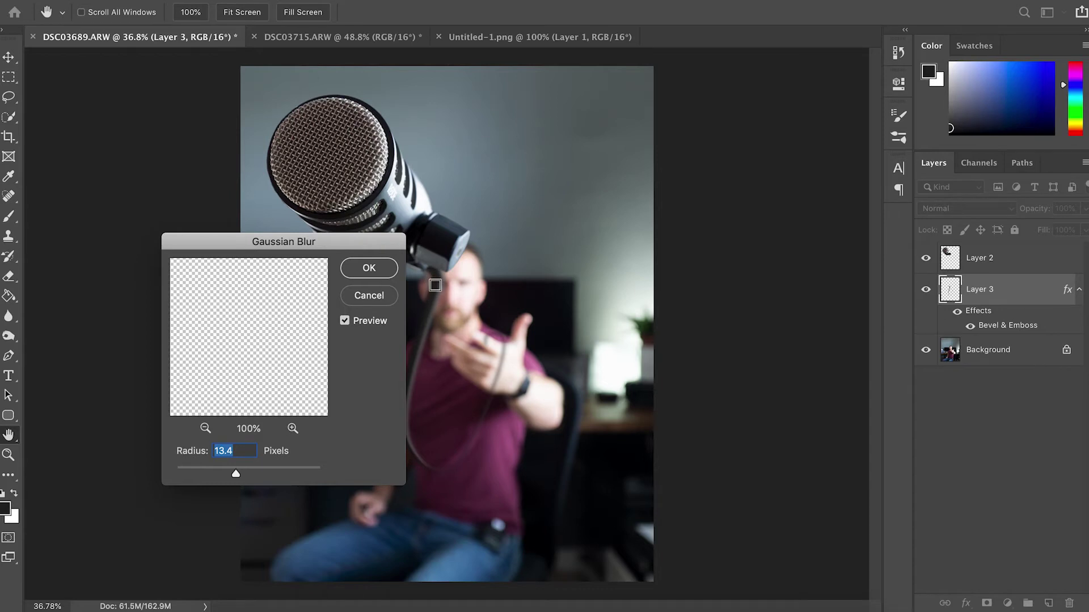
{"action": "key", "text": "Return"}
{"action": "key", "text": "p"}
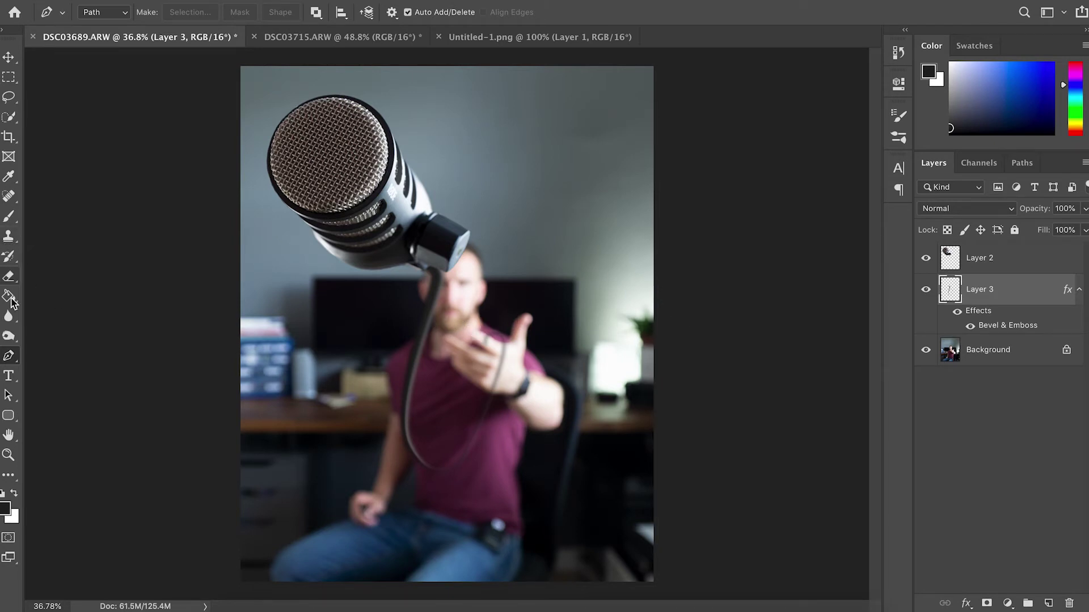
Save the finished microphone composite
{"action": "left_click", "coordinate": [9, 277]}
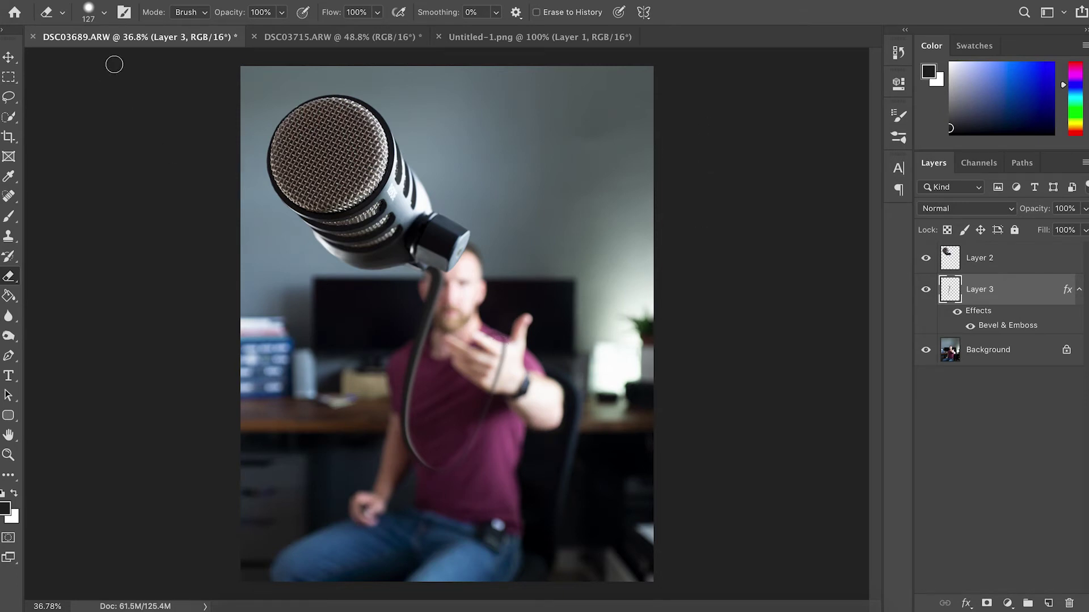
{"action": "left_click", "coordinate": [132, 1]}
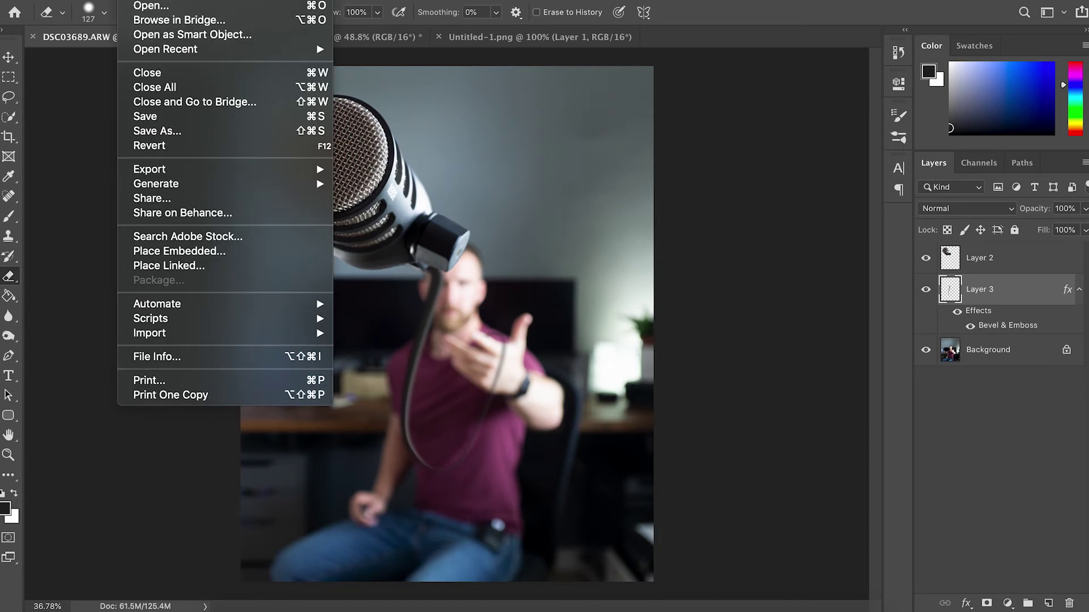
{"action": "left_click", "coordinate": [143, 117]}
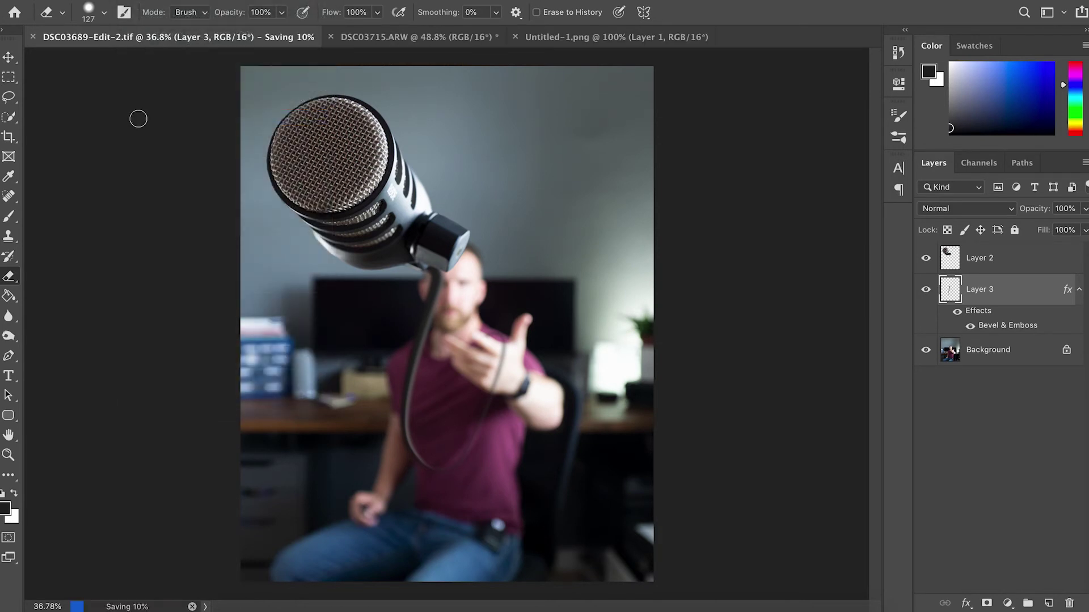
Switch to Lightroom Classic and set the saved composite's Exposure to -0.65 and Highlights to -28
{"action": "left_click", "coordinate": [401, 606]}
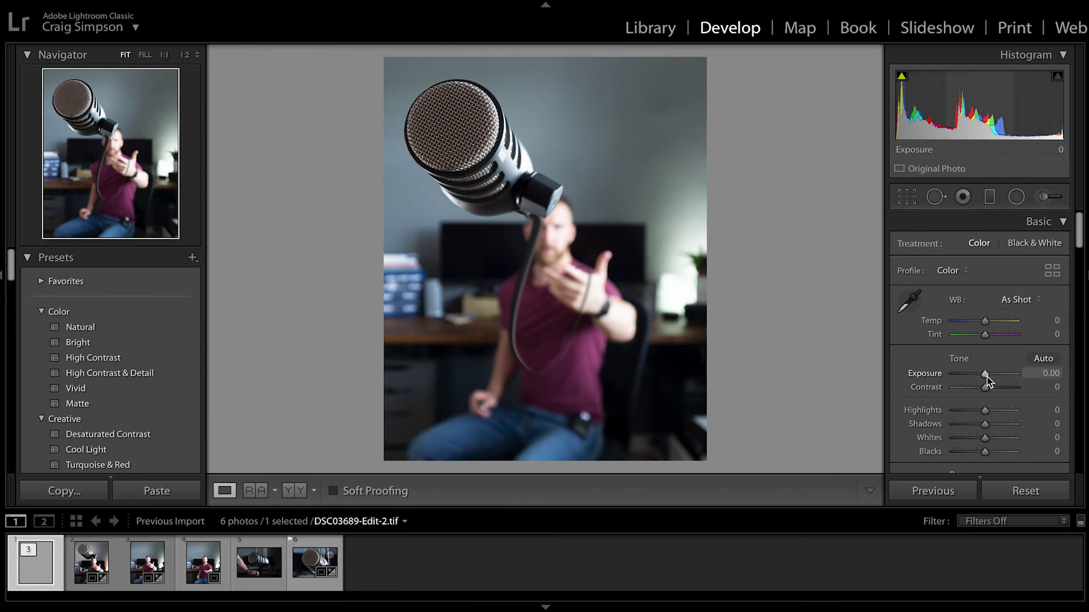
{"action": "left_click_drag", "start_coordinate": [987, 376], "coordinate": [979, 375]}
{"action": "left_click_drag", "start_coordinate": [985, 412], "coordinate": [976, 412]}
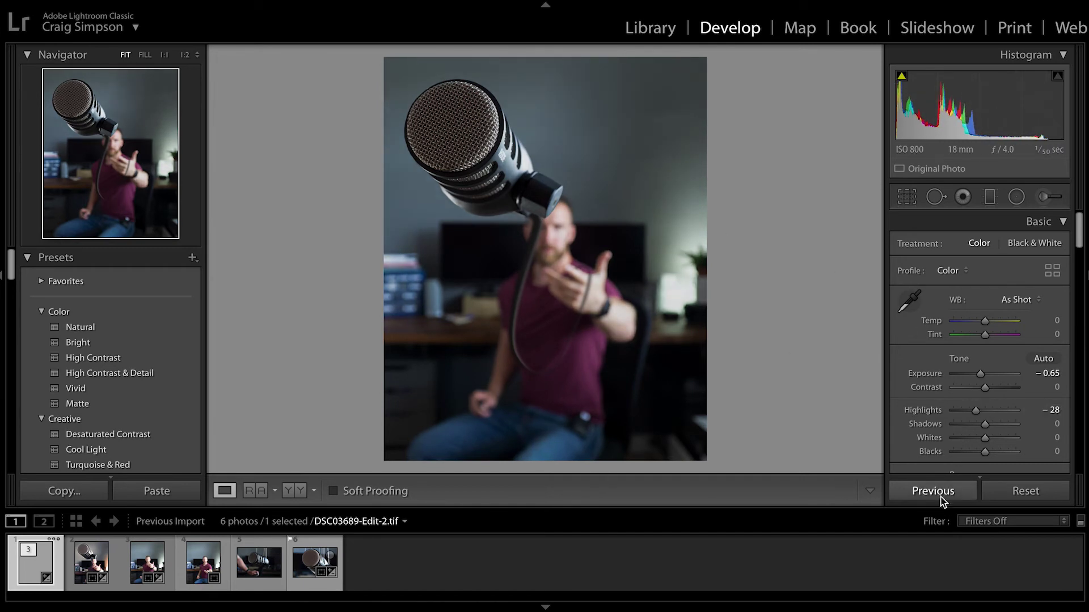